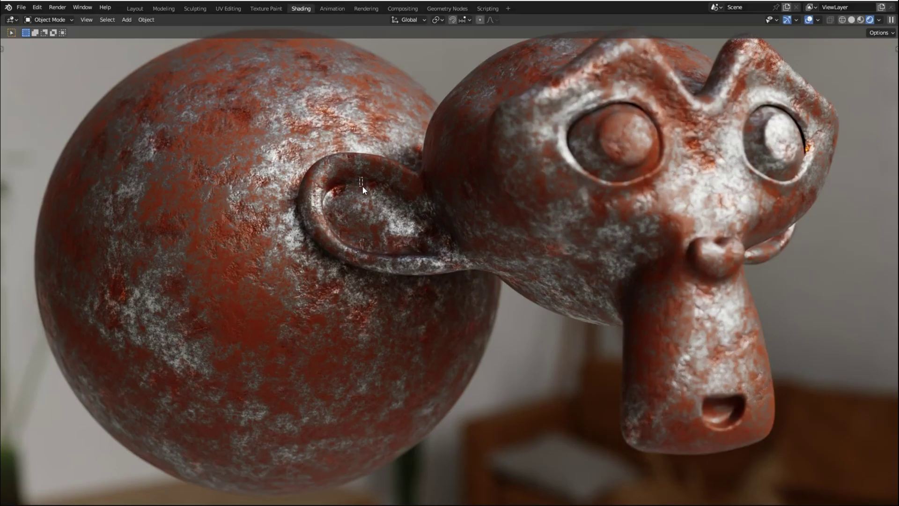
# Inspect the scene, switching the selection between the sphere and the monkey head while orbiting the view.
pyautogui.click(361, 185)
pyautogui.click(363, 196)
pyautogui.click(487, 344)
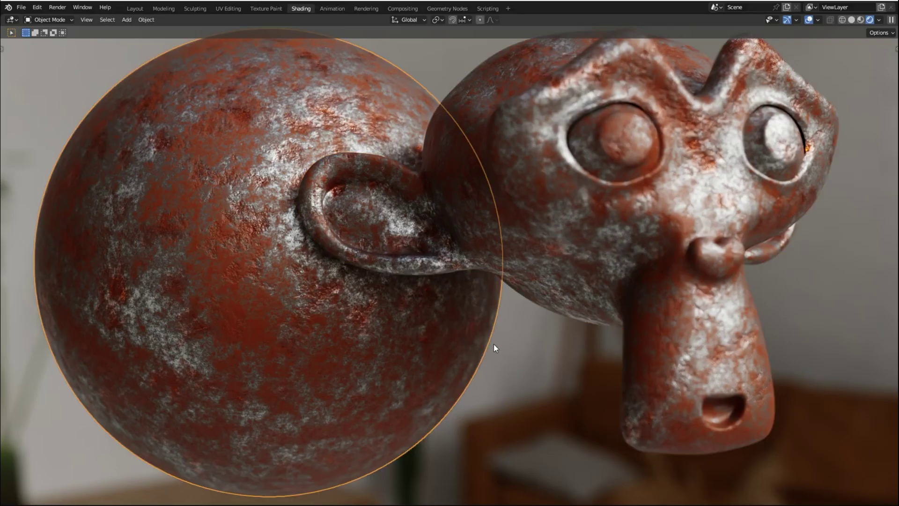
pyautogui.click(544, 383)
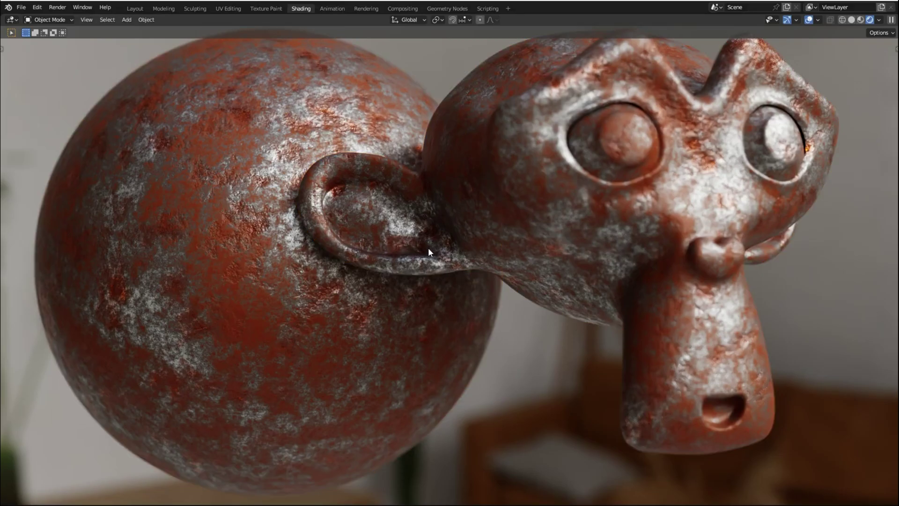
pyautogui.scroll(-5, 428, 248)
pyautogui.scroll(6, 440, 261)
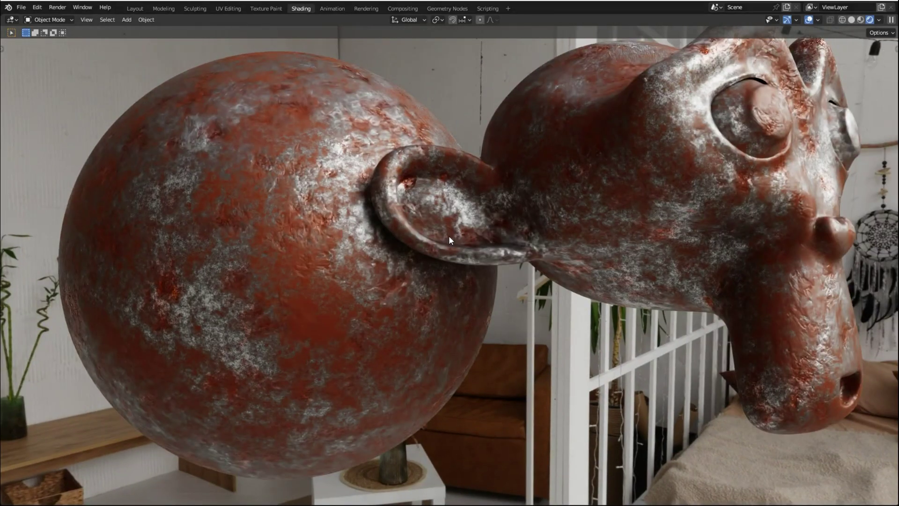
pyautogui.moveTo(449, 240); pyautogui.dragTo(404, 257, button='middle')
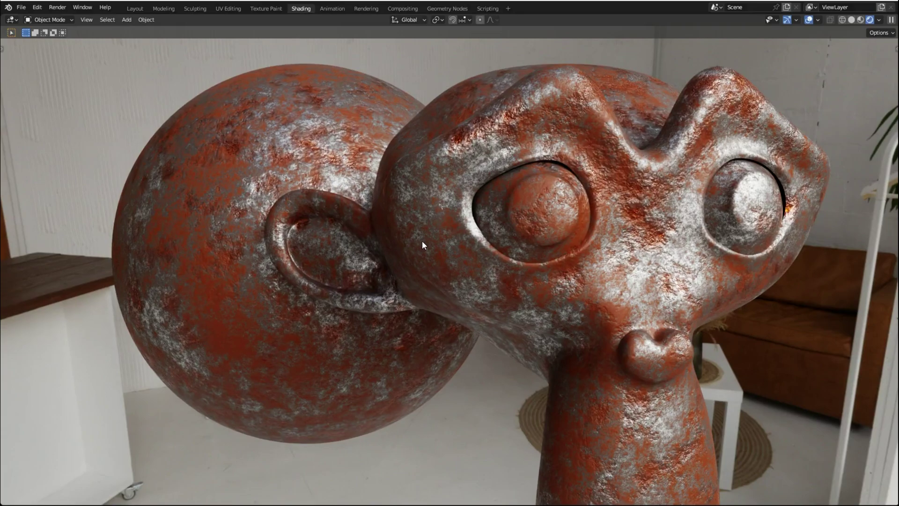
pyautogui.moveTo(428, 242)
pyautogui.mouseDown(button='middle')
pyautogui.moveTo(476, 253)
pyautogui.moveTo(473, 239)
pyautogui.moveTo(428, 229)
pyautogui.moveTo(435, 226)
pyautogui.mouseUp(button='middle')
pyautogui.scroll(-4, 439, 224)
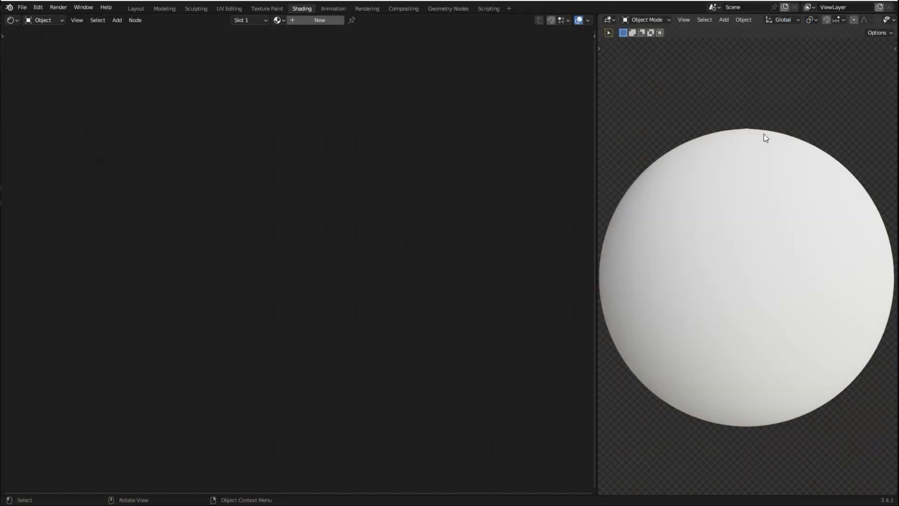
# Select the white sphere and filter the Preferences add-ons by 'node' to check Node Wrangler.
pyautogui.click(716, 210)
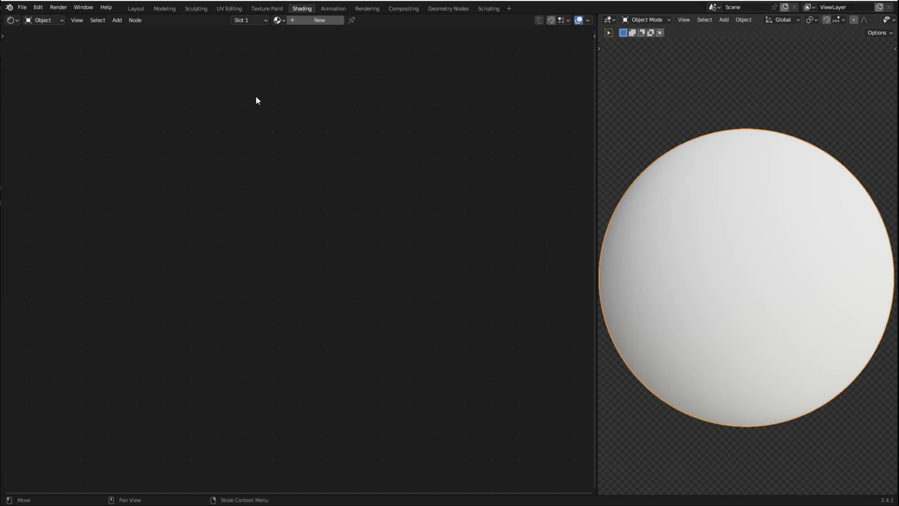
pyautogui.click(45, 7)
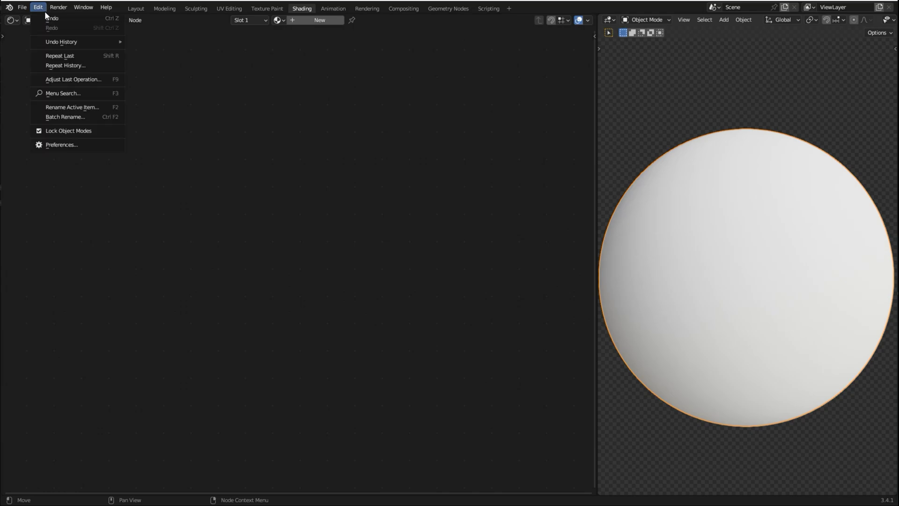
pyautogui.click(118, 145)
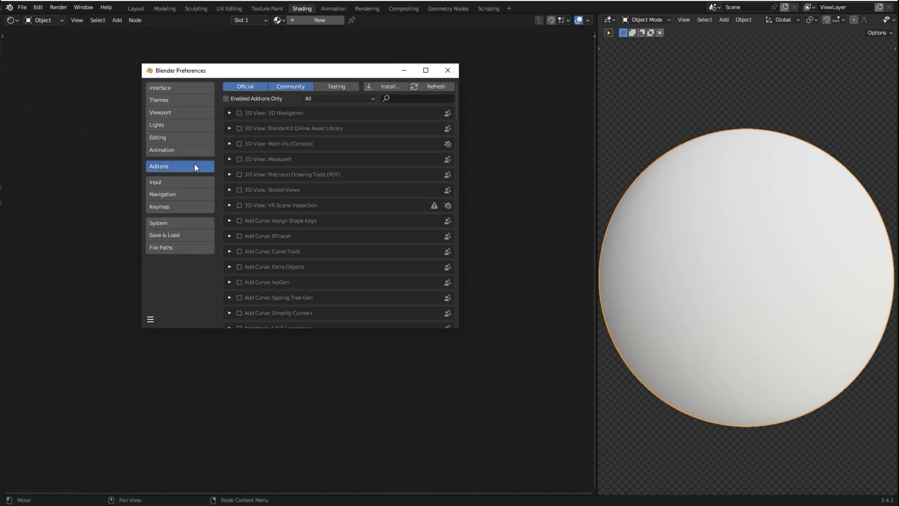
pyautogui.click(409, 97)
pyautogui.write('node')
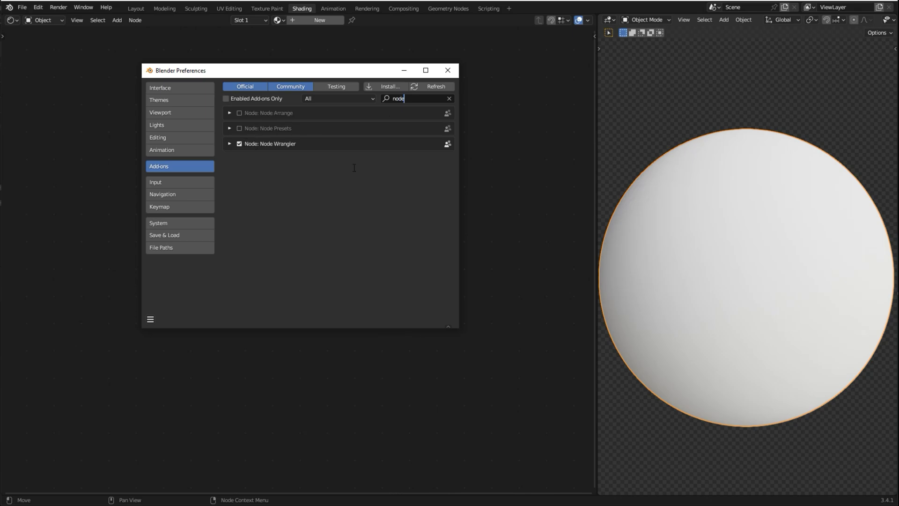
# Close Preferences and create a new sphere material named 'Rusty Metal'.
pyautogui.click(447, 73)
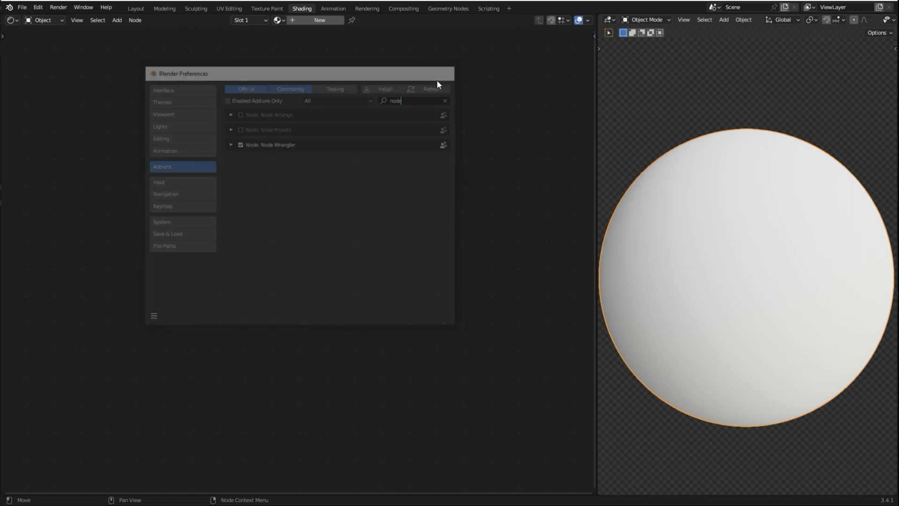
pyautogui.click(302, 21)
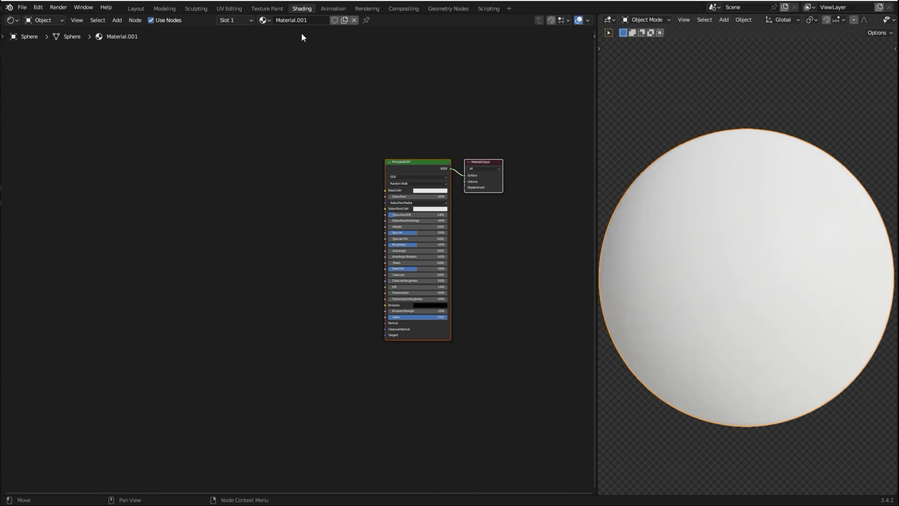
pyautogui.write('Rusty Metal')
pyautogui.press('Return')
pyautogui.scroll(2, 432, 136)
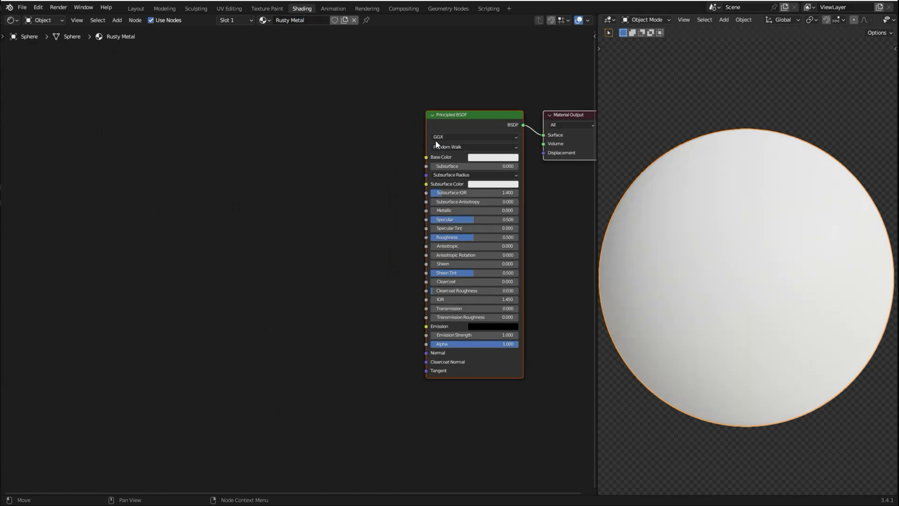
# Add a Musgrave Texture left of the shader and preview its Height output on the sphere.
pyautogui.hotkey('shift', 'a')
pyautogui.click(170, 160)
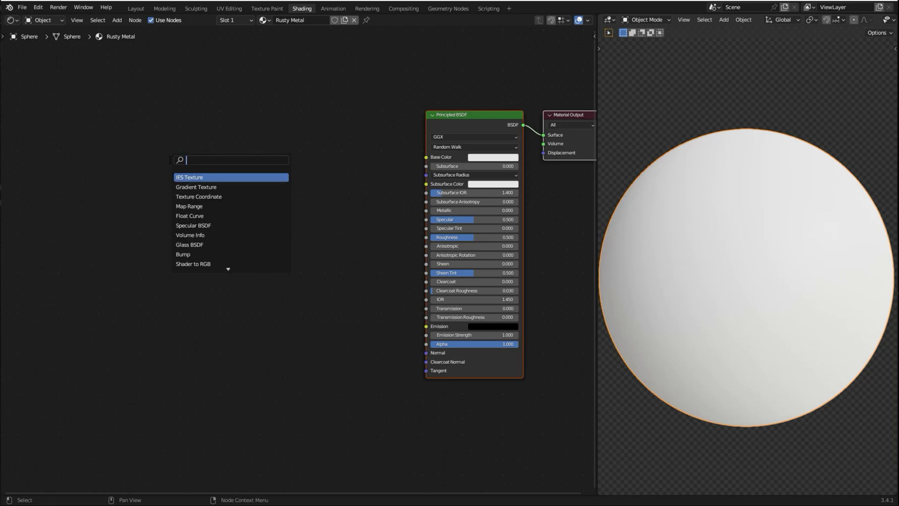
pyautogui.write('mus')
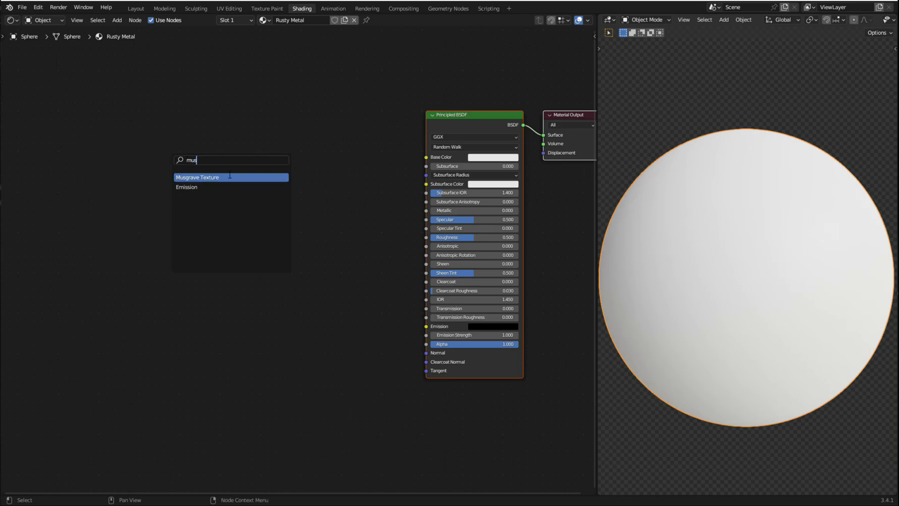
pyautogui.click(229, 177)
pyautogui.click(231, 178)
pyautogui.keyDown('ctrl'); pyautogui.keyDown('shift'); pyautogui.click(208, 141); pyautogui.keyUp('shift'); pyautogui.keyUp('ctrl')
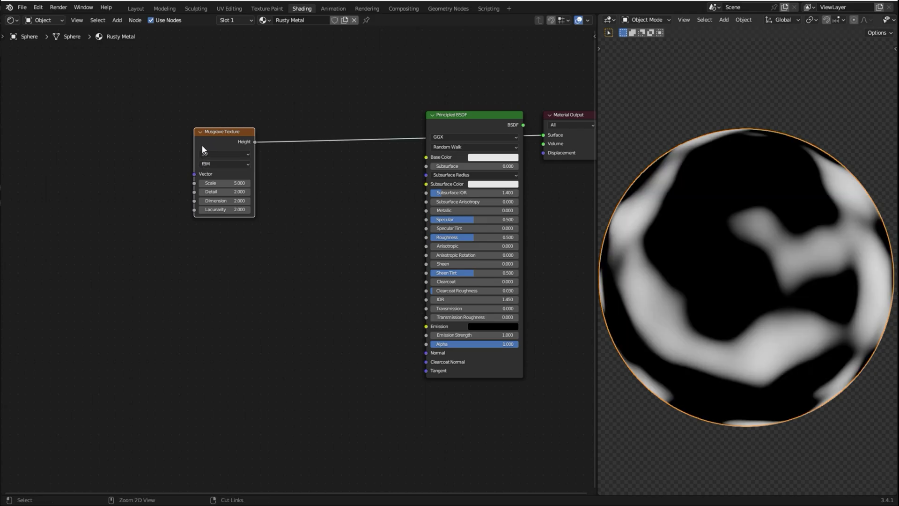
# Add Texture Coordinate and Mapping nodes to the Musgrave, feeding Object coordinates into Mapping.
pyautogui.hotkey('ctrl', 't')
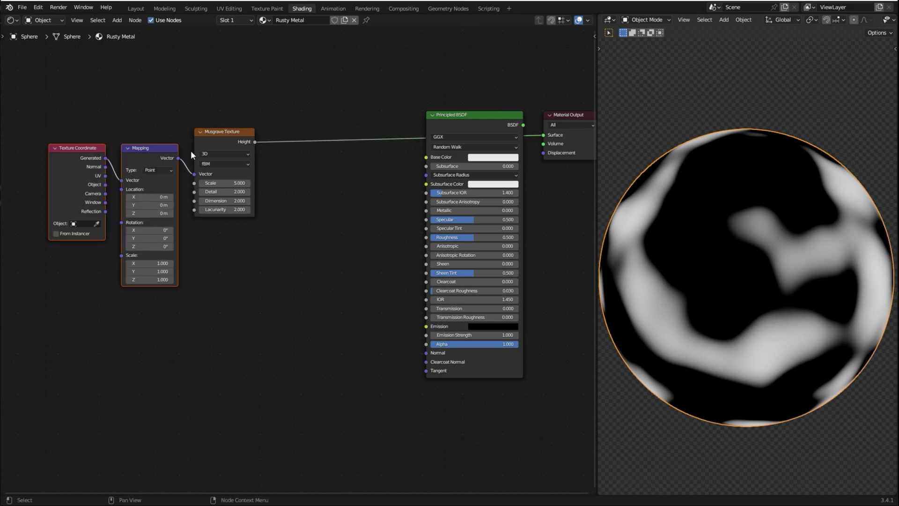
pyautogui.click(139, 147)
pyautogui.moveTo(106, 185); pyautogui.dragTo(123, 180)
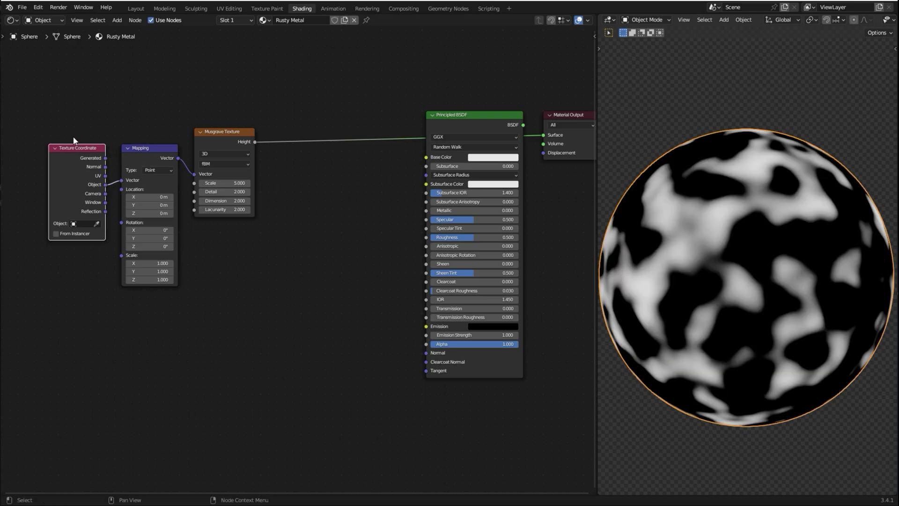
pyautogui.moveTo(73, 136); pyautogui.dragTo(98, 140)
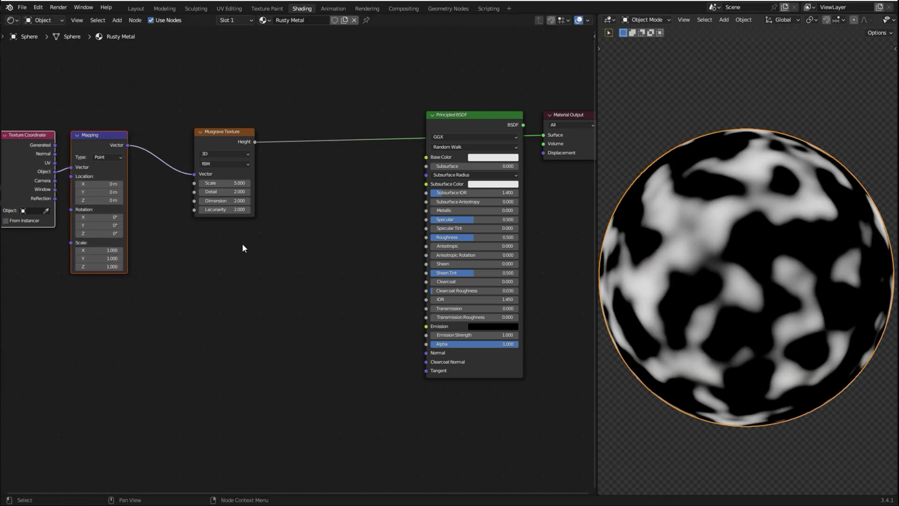
# Make the Musgrave Multifractal with Scale 1.2, Detail 15 and Dimension 0.
pyautogui.click(226, 164)
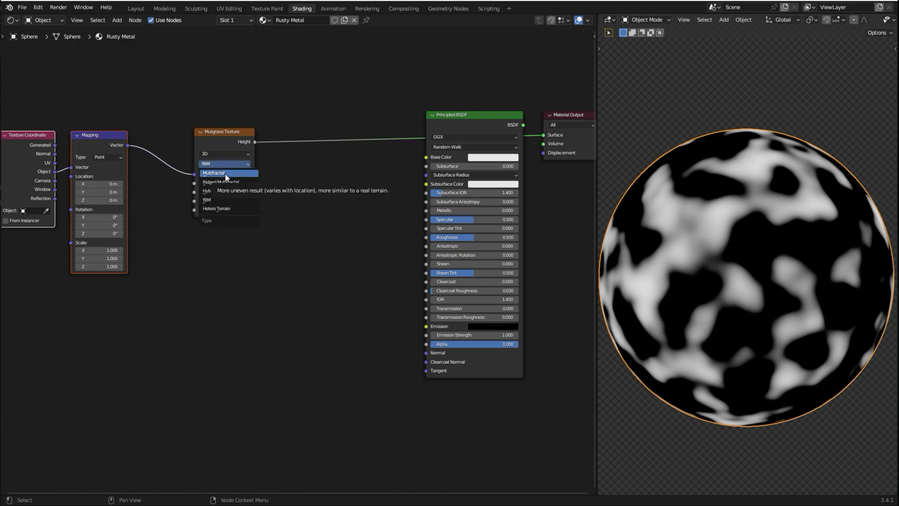
pyautogui.click(224, 173)
pyautogui.click(226, 183)
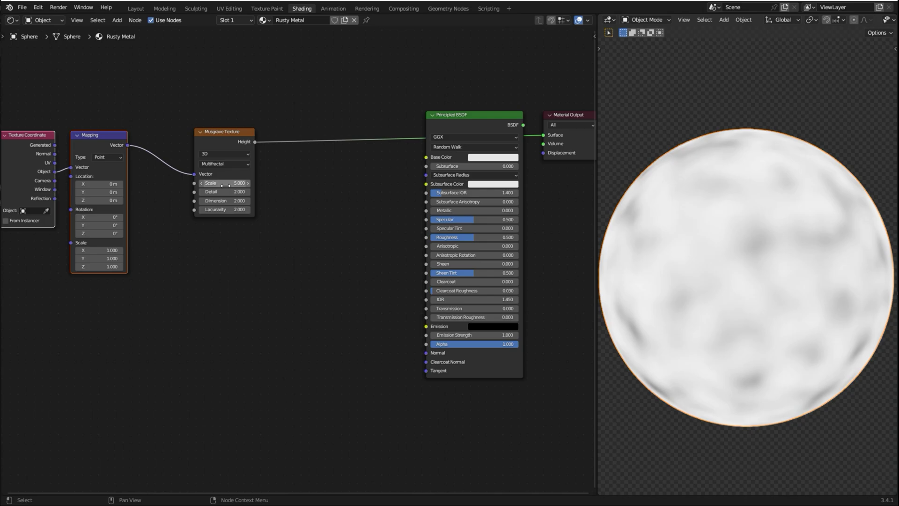
pyautogui.write('1.2')
pyautogui.press('Return')
pyautogui.click(228, 192)
pyautogui.write('15')
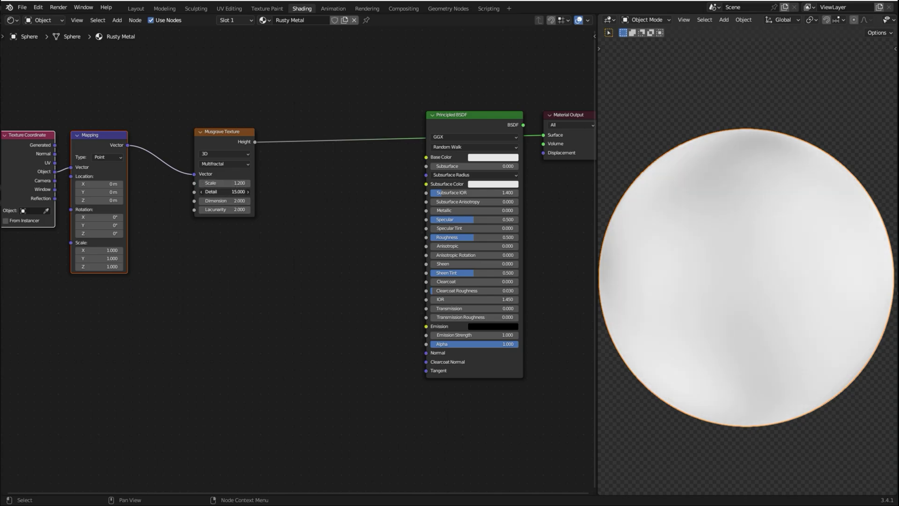
pyautogui.press('Return')
pyautogui.click(228, 202)
pyautogui.write('0')
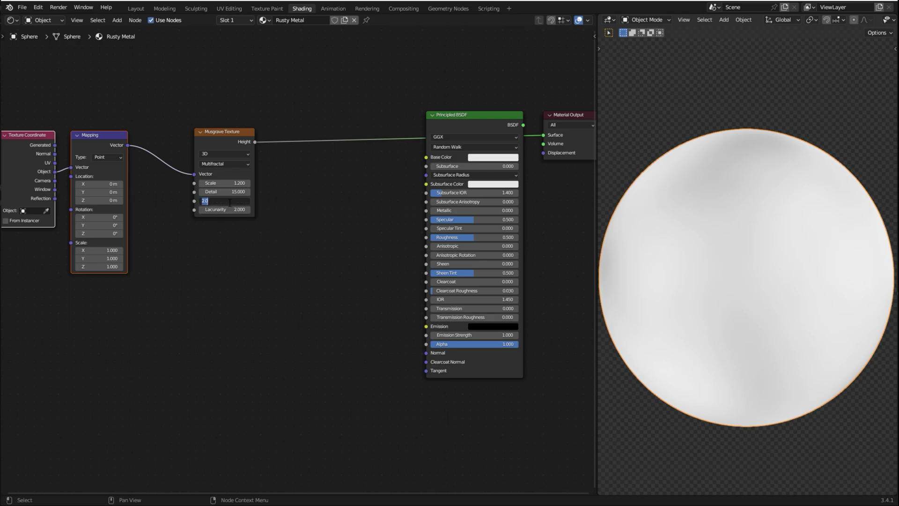
pyautogui.press('Return')
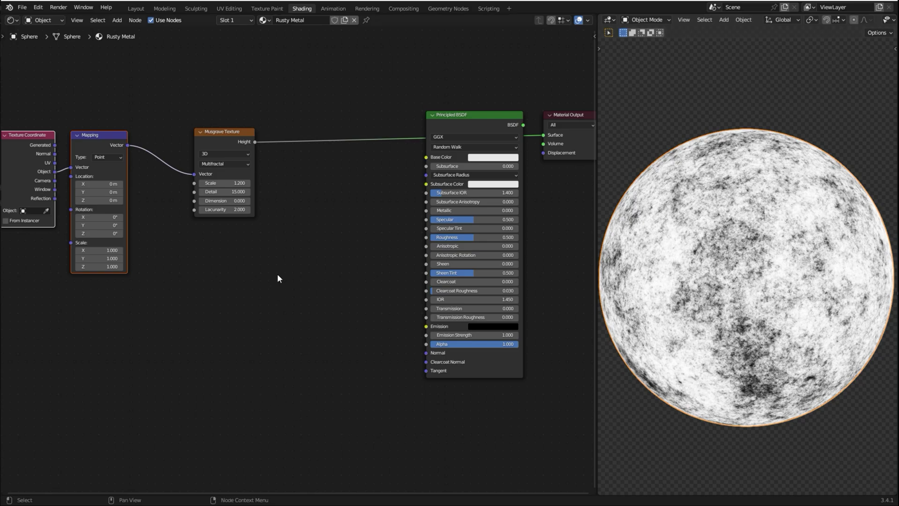
# Insert a ColorRamp between Musgrave Height and Base Color and preview the full Principled BSDF.
pyautogui.hotkey('shift', 'a')
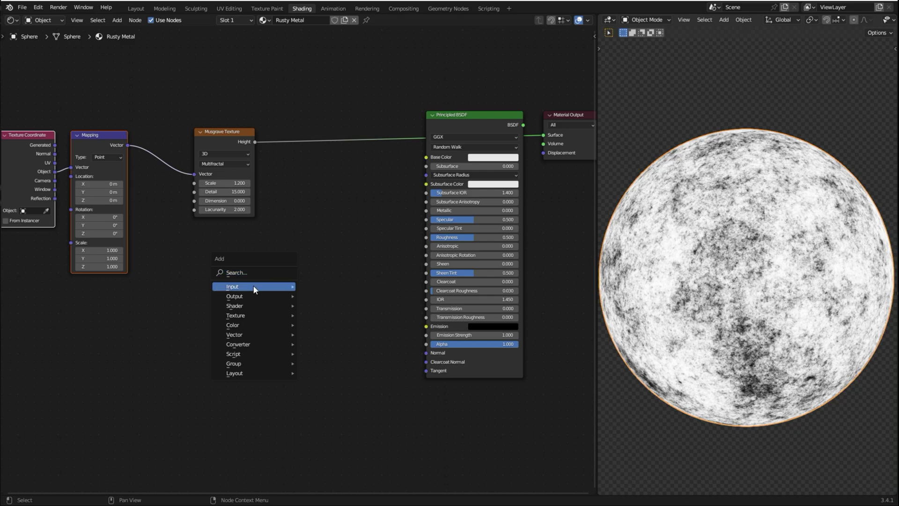
pyautogui.click(257, 272)
pyautogui.write('color')
pyautogui.press('Down')
pyautogui.press('Return')
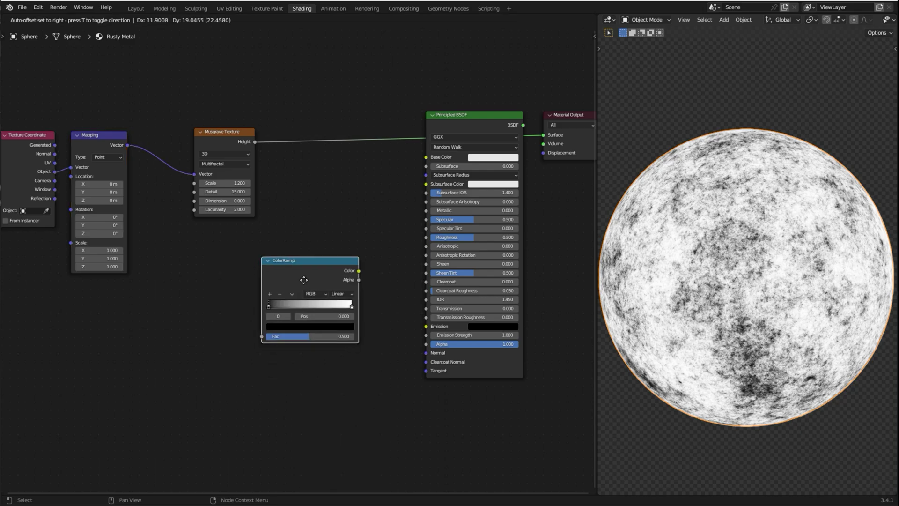
pyautogui.click(330, 140)
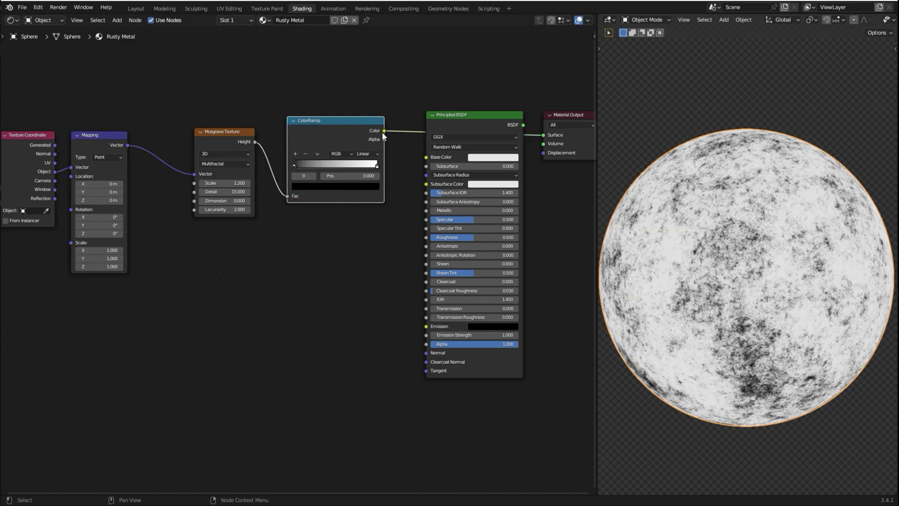
pyautogui.moveTo(384, 131); pyautogui.dragTo(428, 159)
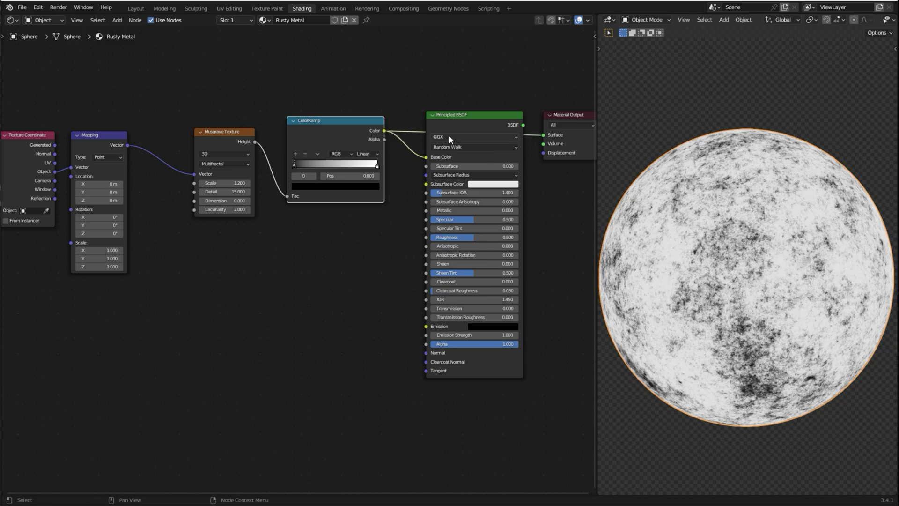
pyautogui.keyDown('ctrl'); pyautogui.keyDown('shift'); pyautogui.click(455, 128); pyautogui.keyUp('shift'); pyautogui.keyUp('ctrl')
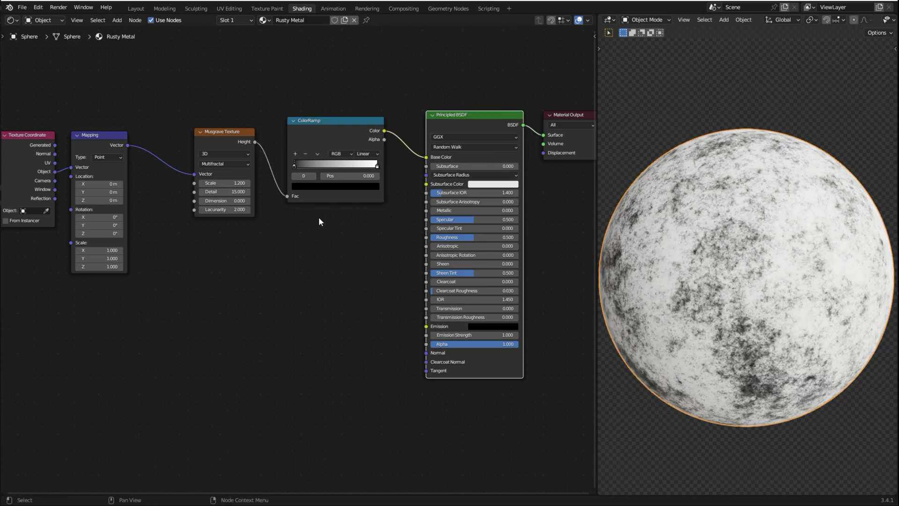
# Set the first ramp stop to rust-red hex 7D391C.
pyautogui.click(314, 187)
pyautogui.hotkey('ctrl', 'v')
pyautogui.click(336, 149)
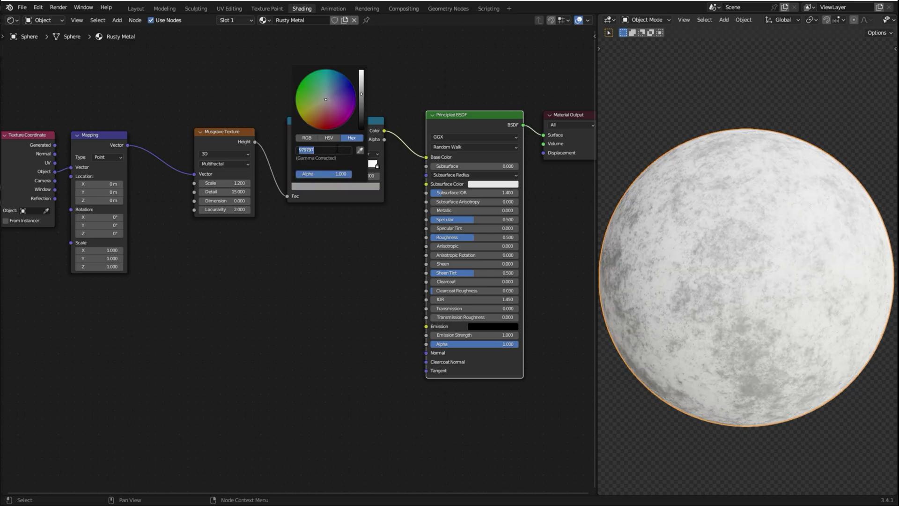
pyautogui.write('7D391C')
pyautogui.press('Return')
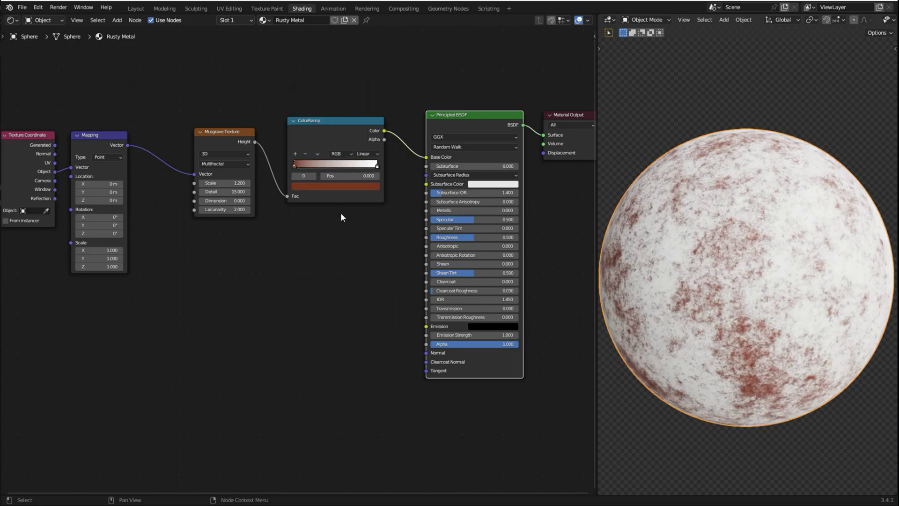
# Add a second ramp stop near the dark end coloured rust-orange 79461D.
pyautogui.click(295, 154)
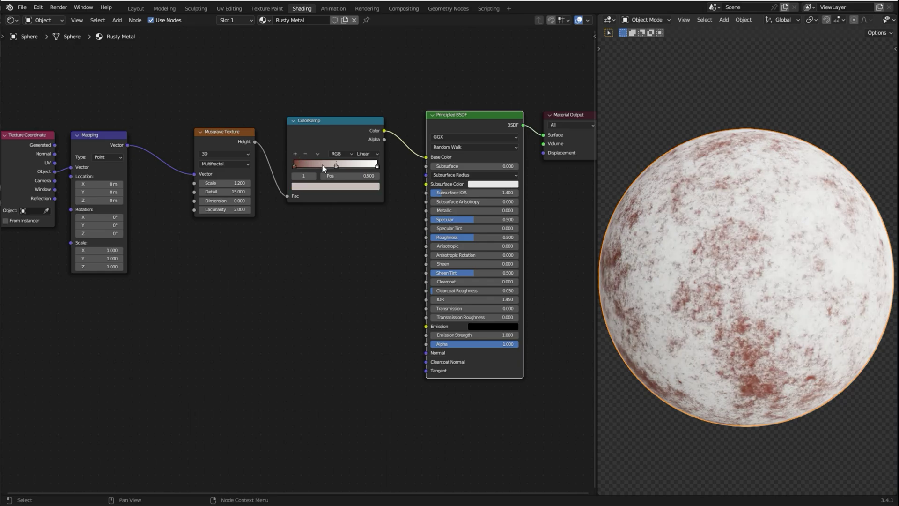
pyautogui.moveTo(335, 165); pyautogui.dragTo(315, 168)
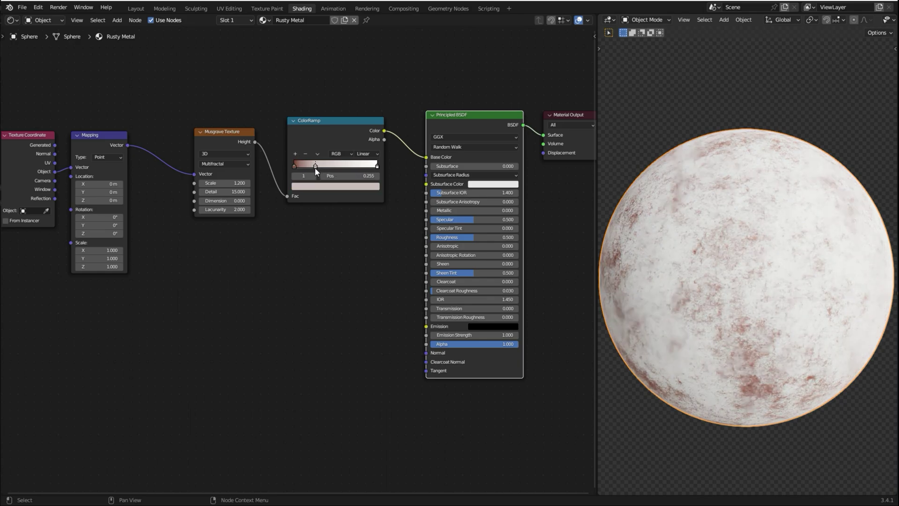
pyautogui.click(320, 189)
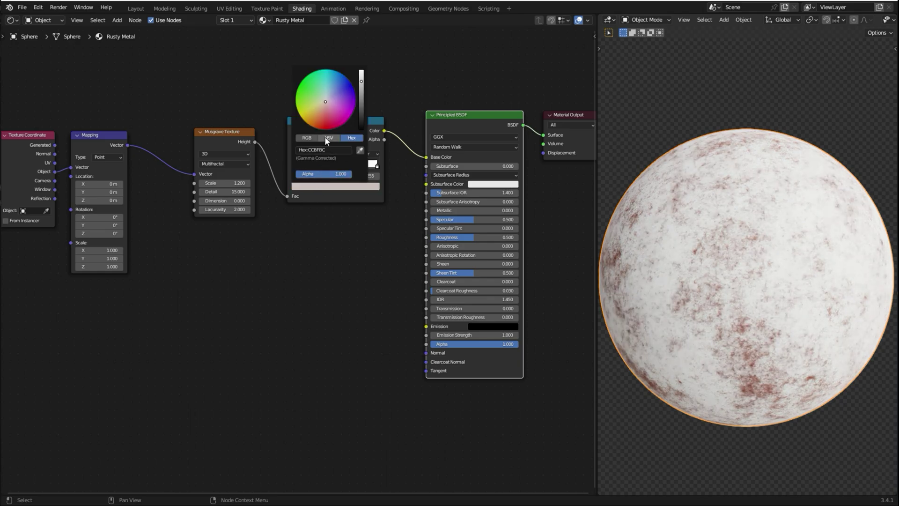
pyautogui.click(336, 150)
pyautogui.write('79461D')
pyautogui.press('Return')
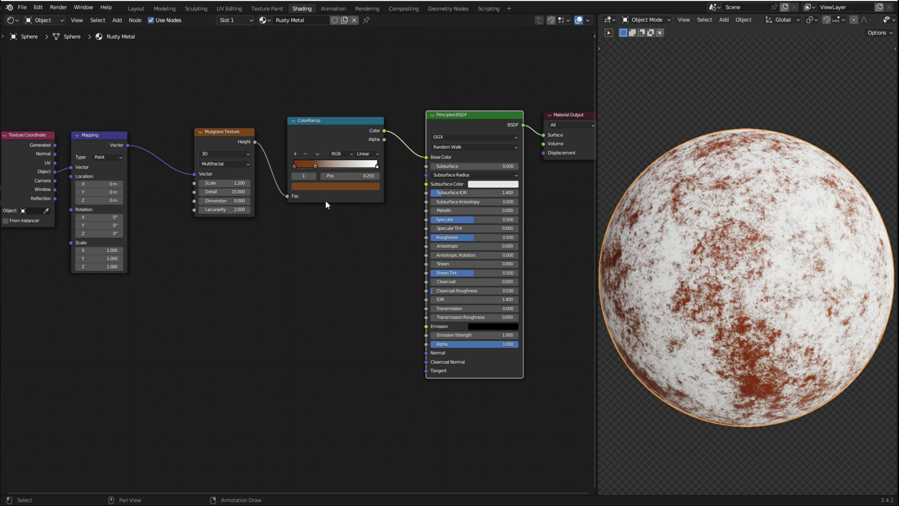
# Change the white end stop to grey 717171 and slide it closer to the rust stops.
pyautogui.click(377, 166)
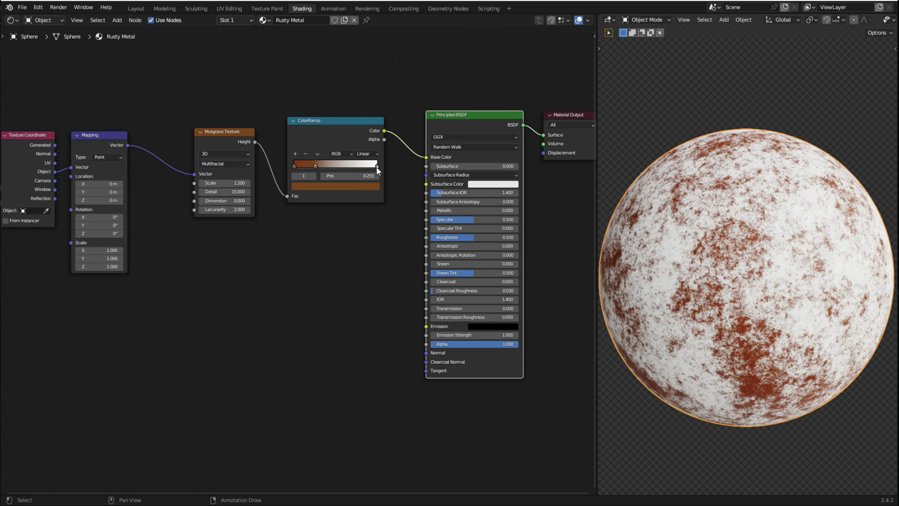
pyautogui.click(362, 187)
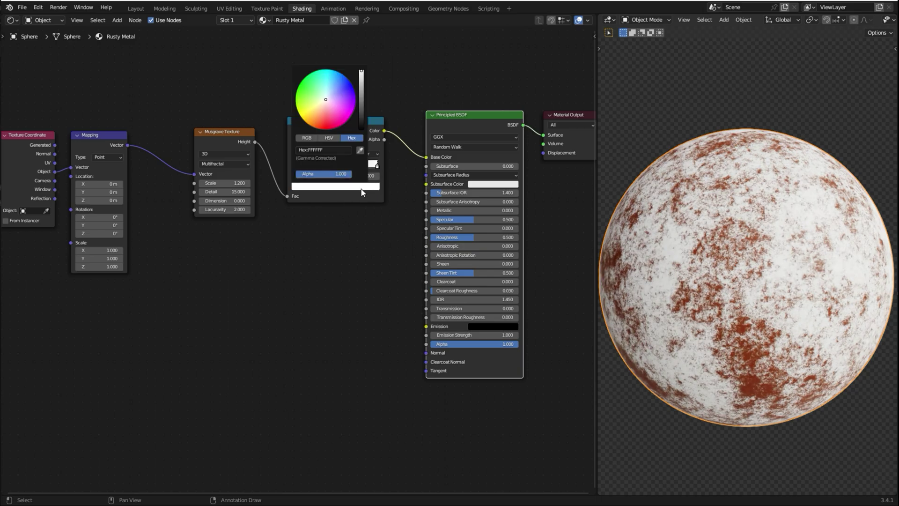
pyautogui.click(334, 149)
pyautogui.write('717171')
pyautogui.press('Return')
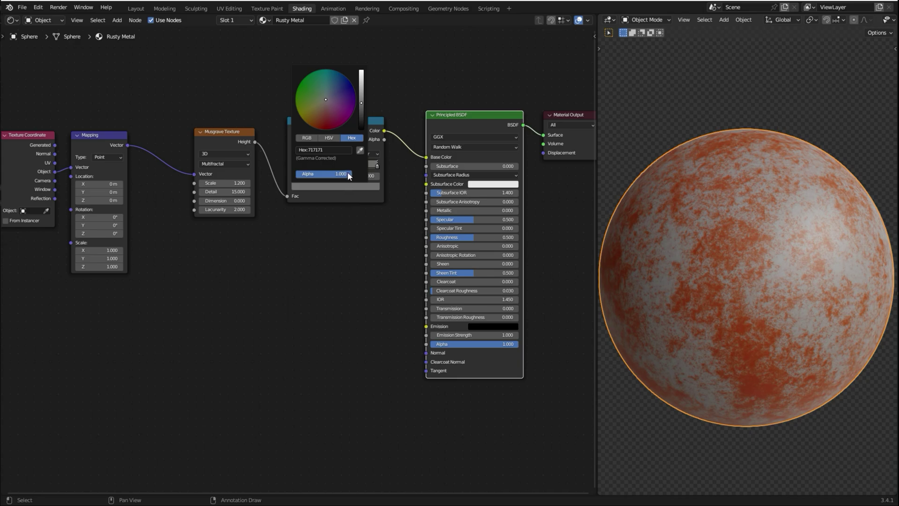
pyautogui.moveTo(370, 167); pyautogui.dragTo(314, 168)
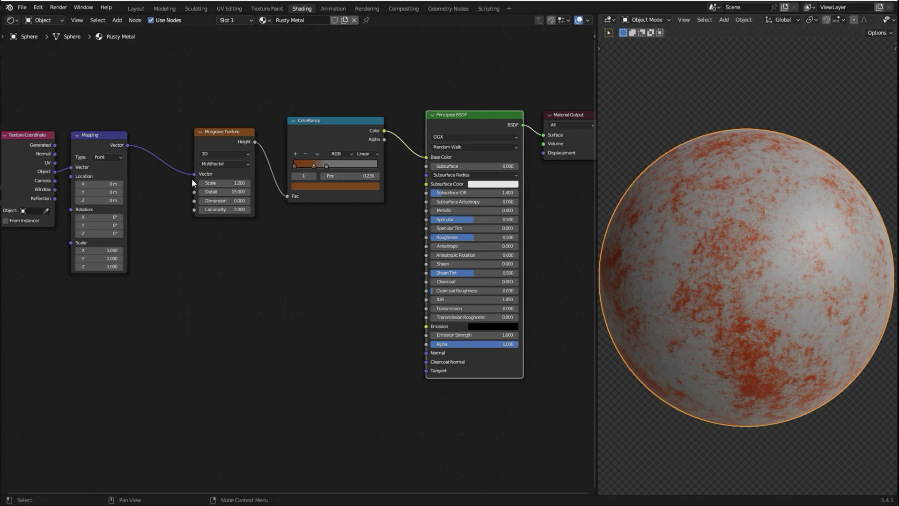
# Move the Musgrave node aside and connect its Height output to the Principled BSDF Metallic input.
pyautogui.moveTo(192, 179); pyautogui.dragTo(171, 188)
pyautogui.moveTo(233, 151)
pyautogui.mouseDown()
pyautogui.moveTo(252, 195)
pyautogui.moveTo(385, 232)
pyautogui.moveTo(426, 211)
pyautogui.mouseUp()
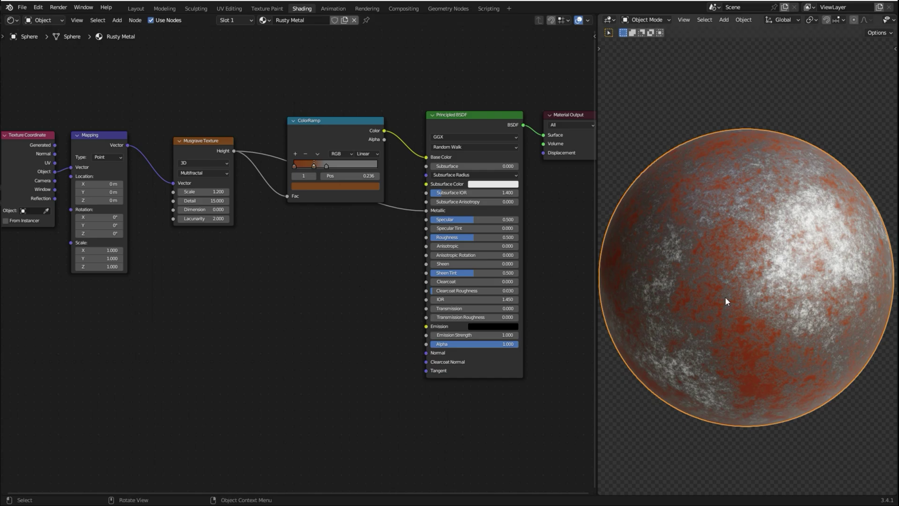
# Add a Noise Texture below the Musgrave, fed by the Mapping vector, and preview it alone.
pyautogui.hotkey('shift', 'a')
pyautogui.click(185, 255)
pyautogui.write('noi')
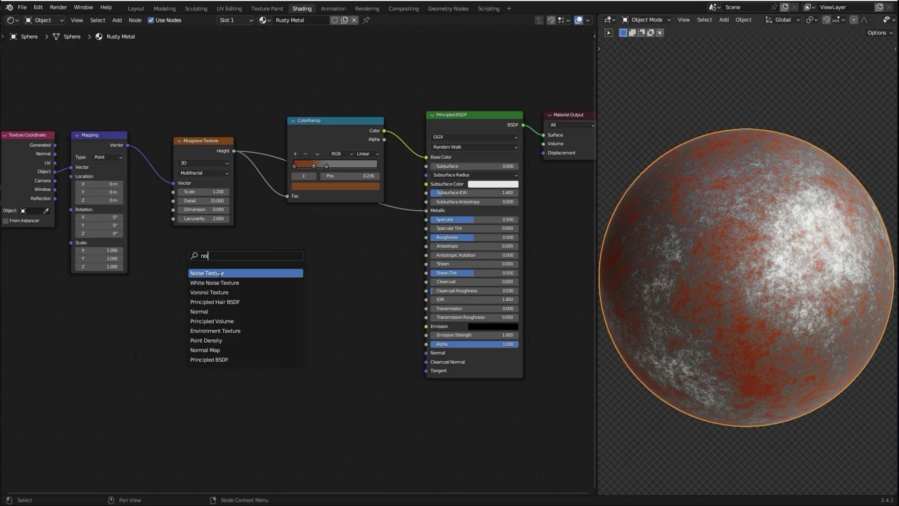
pyautogui.click(219, 274)
pyautogui.click(209, 274)
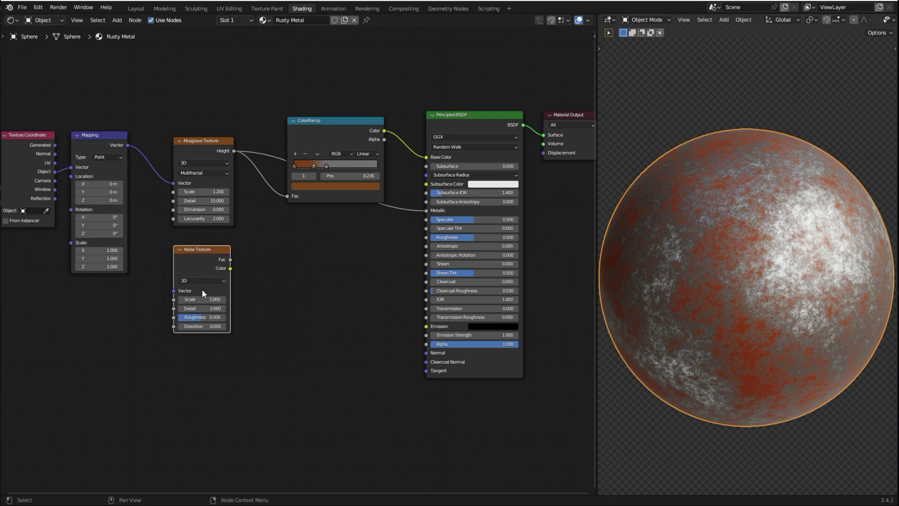
pyautogui.moveTo(127, 146); pyautogui.dragTo(171, 292)
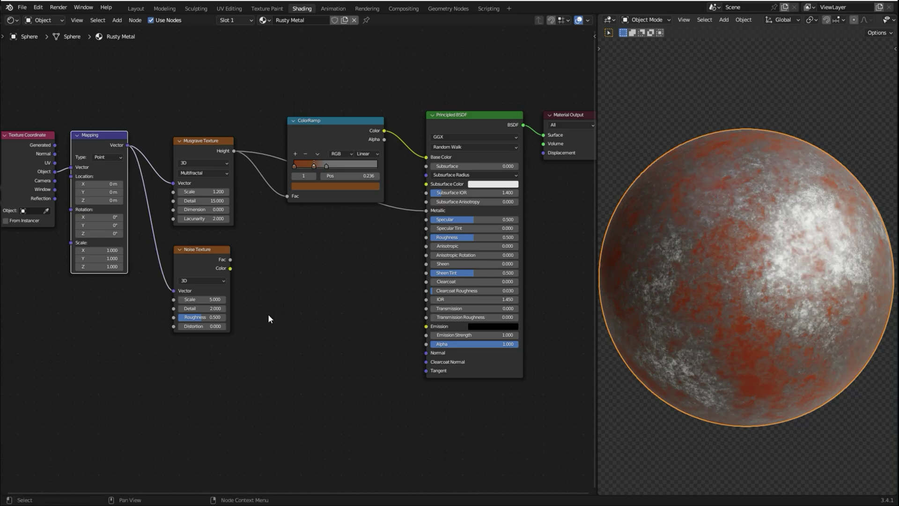
pyautogui.keyDown('ctrl'); pyautogui.keyDown('shift'); pyautogui.click(197, 263); pyautogui.keyUp('shift'); pyautogui.keyUp('ctrl')
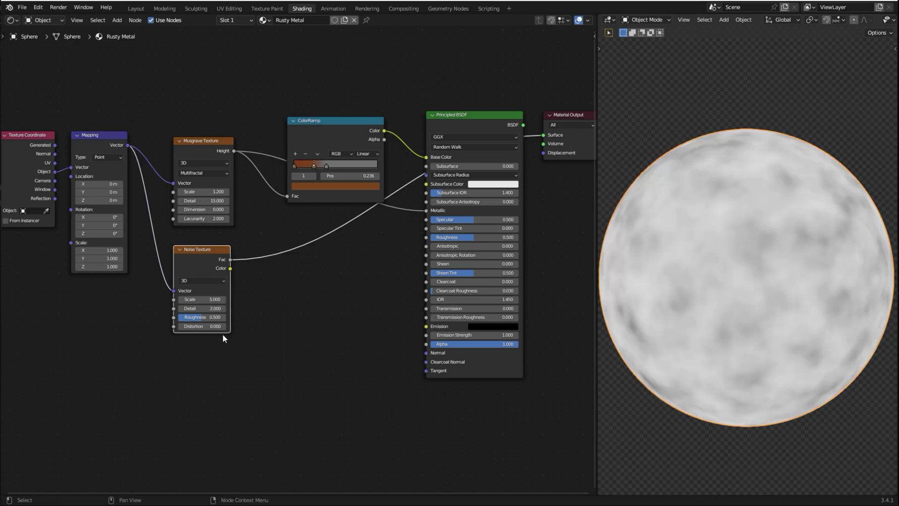
# Set the Noise Texture to Scale 7, Detail 15 and Roughness 0.650.
pyautogui.click(206, 299)
pyautogui.write('7')
pyautogui.press('Return')
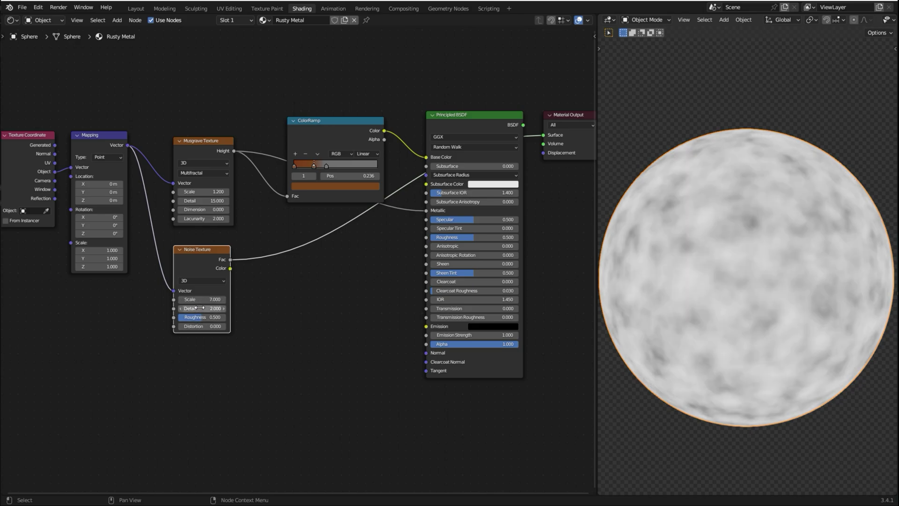
pyautogui.click(200, 307)
pyautogui.write('15')
pyautogui.press('Return')
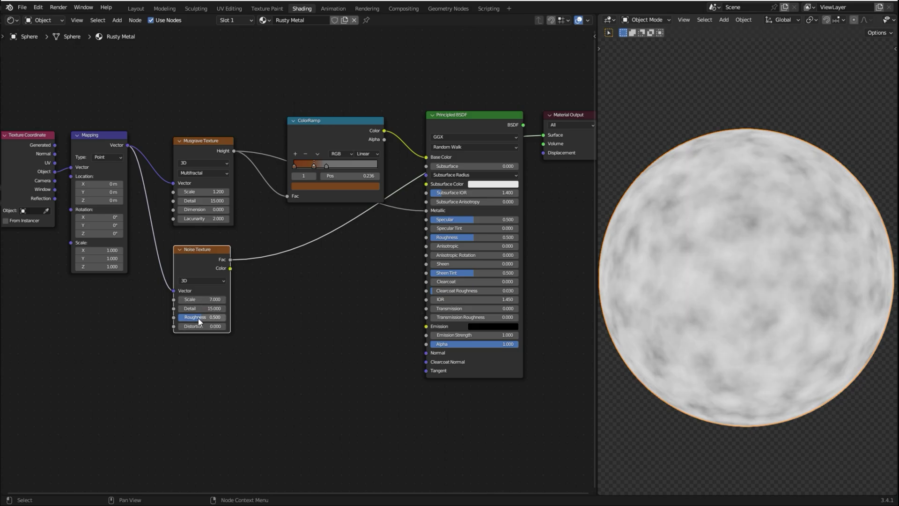
pyautogui.moveTo(199, 321); pyautogui.dragTo(210, 322)
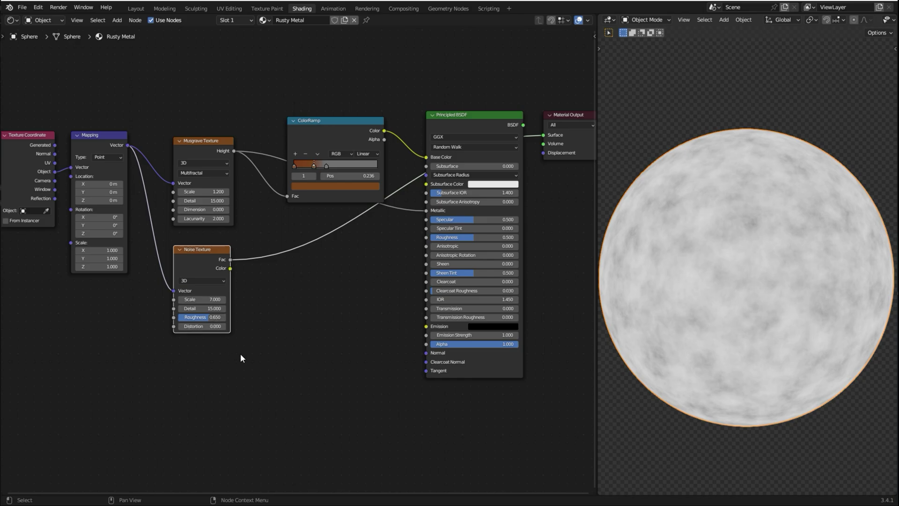
# Insert a ColorRamp on the Noise output as a white-to-black mask with the black stop at 0.495.
pyautogui.hotkey('shift', 'a')
pyautogui.write('c')
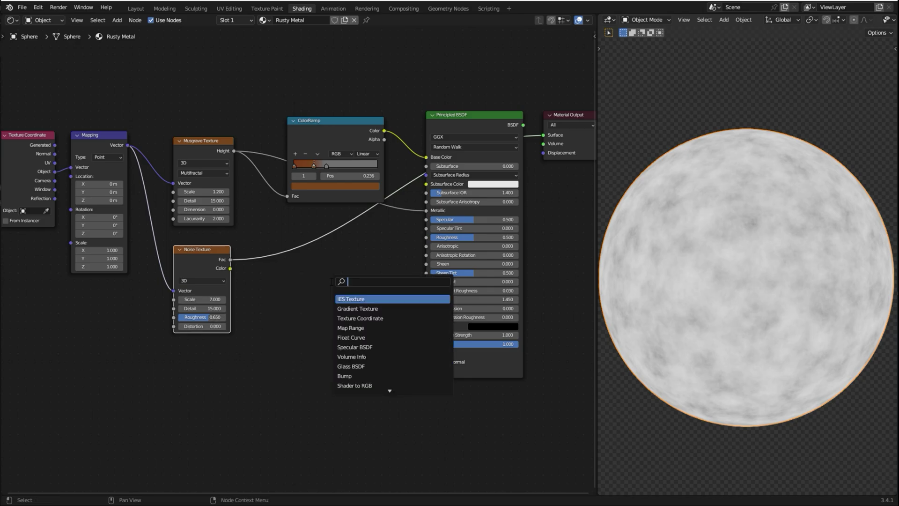
pyautogui.click(352, 309)
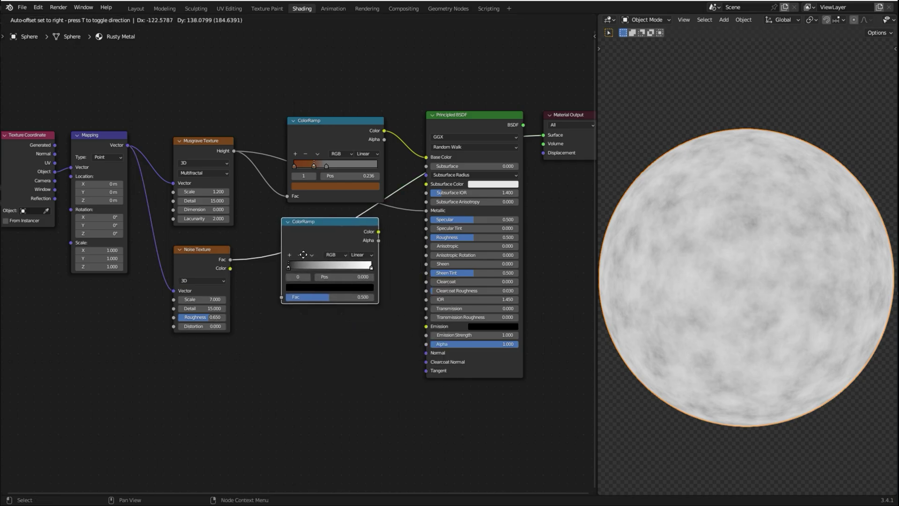
pyautogui.click(309, 284)
pyautogui.moveTo(287, 265); pyautogui.dragTo(326, 266)
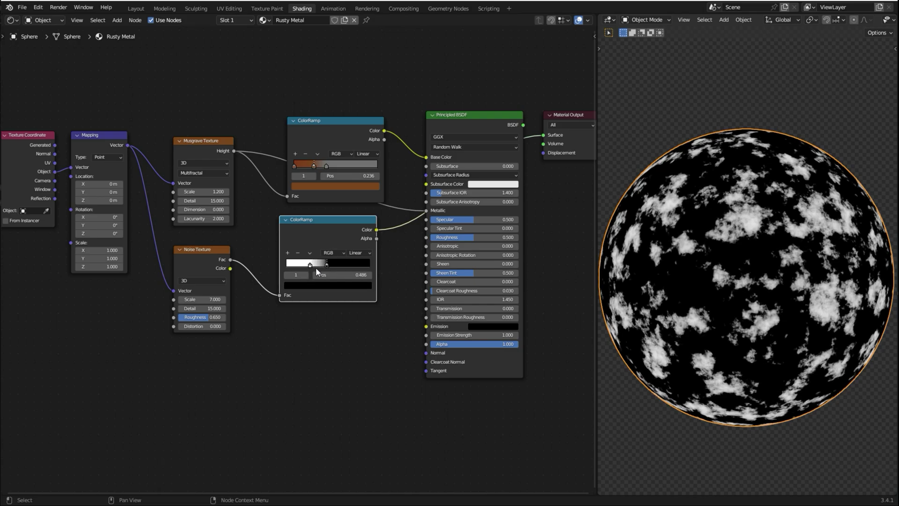
pyautogui.click(315, 267)
pyautogui.moveTo(326, 265); pyautogui.dragTo(327, 265)
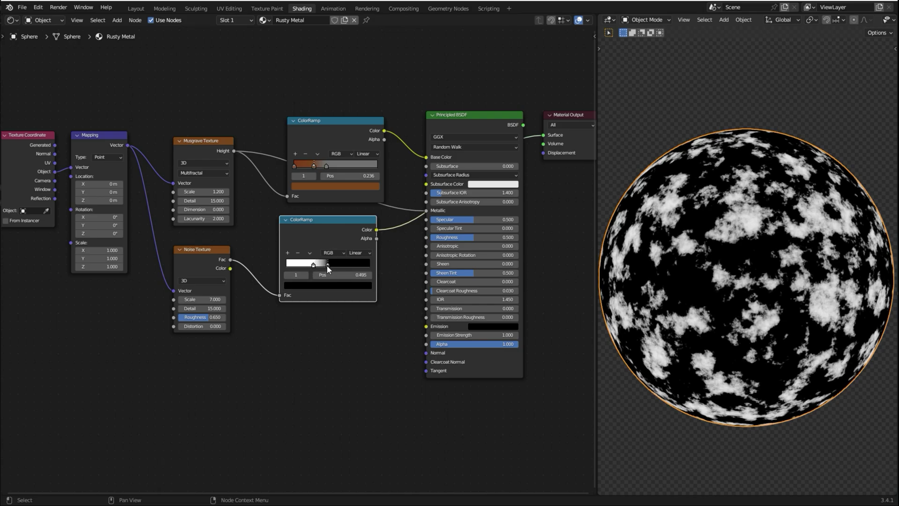
# Preview the full rusty-metal material on the sphere again.
pyautogui.scroll(-1, 327, 265)
pyautogui.keyDown('ctrl'); pyautogui.keyDown('shift'); pyautogui.click(443, 133); pyautogui.keyUp('shift'); pyautogui.keyUp('ctrl')
pyautogui.scroll(1, 336, 252)
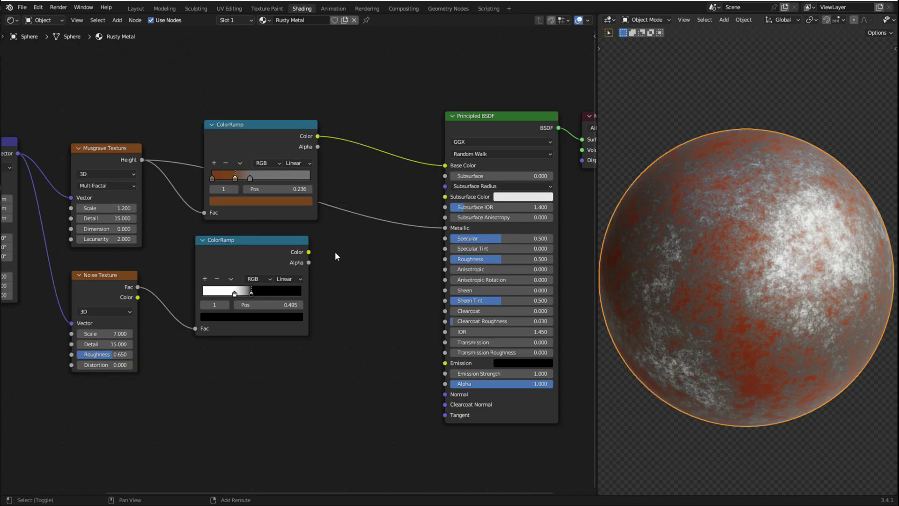
# Add a Mix node and set its data type to Color.
pyautogui.hotkey('shift', 'a')
pyautogui.click(347, 245)
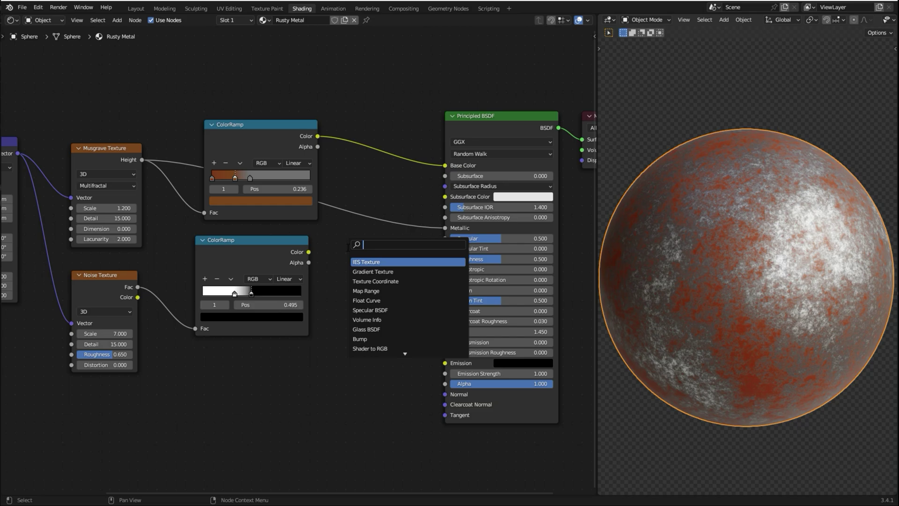
pyautogui.write('m')
pyautogui.click(395, 262)
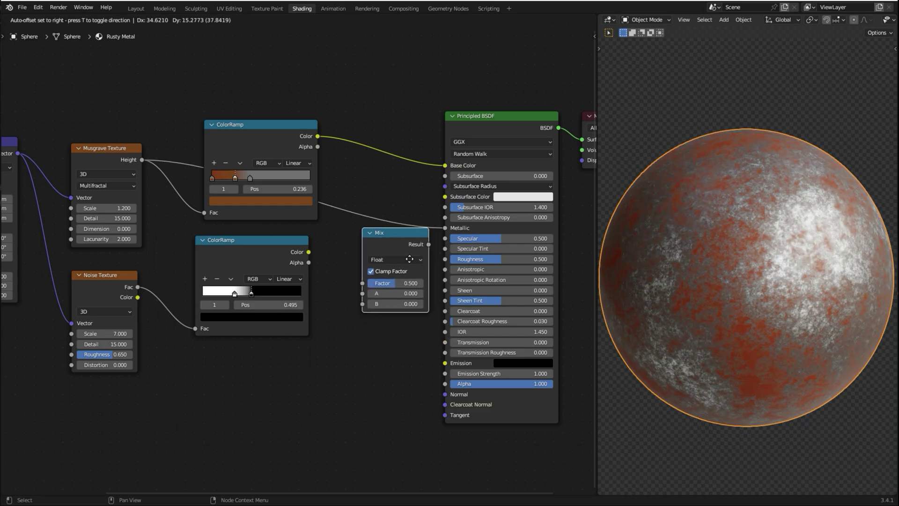
pyautogui.click(394, 261)
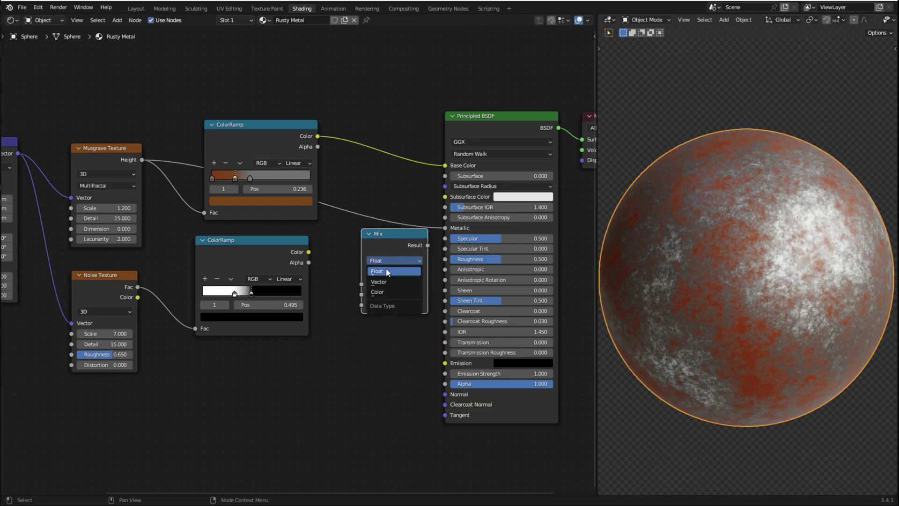
pyautogui.click(381, 292)
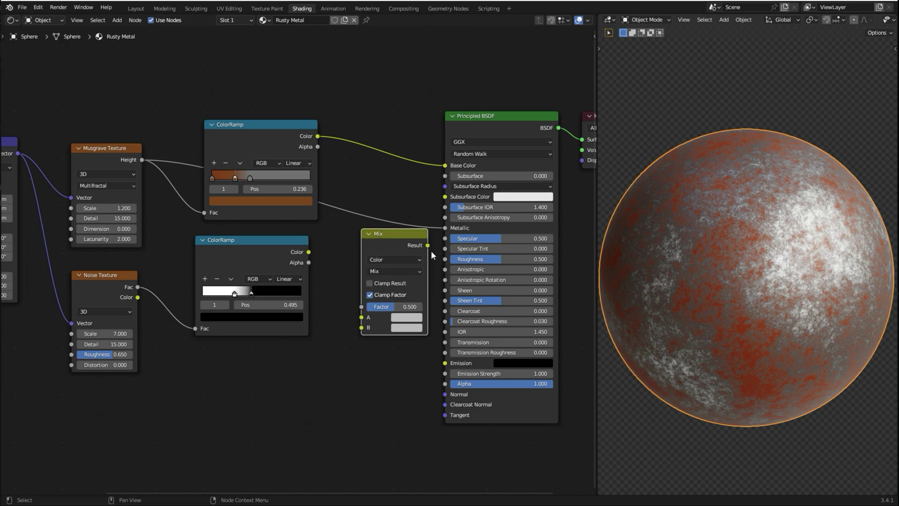
# Wire the Mix Result to Base Color, the noise mask to Factor, and the rust ramp to A.
pyautogui.moveTo(428, 246); pyautogui.dragTo(445, 166)
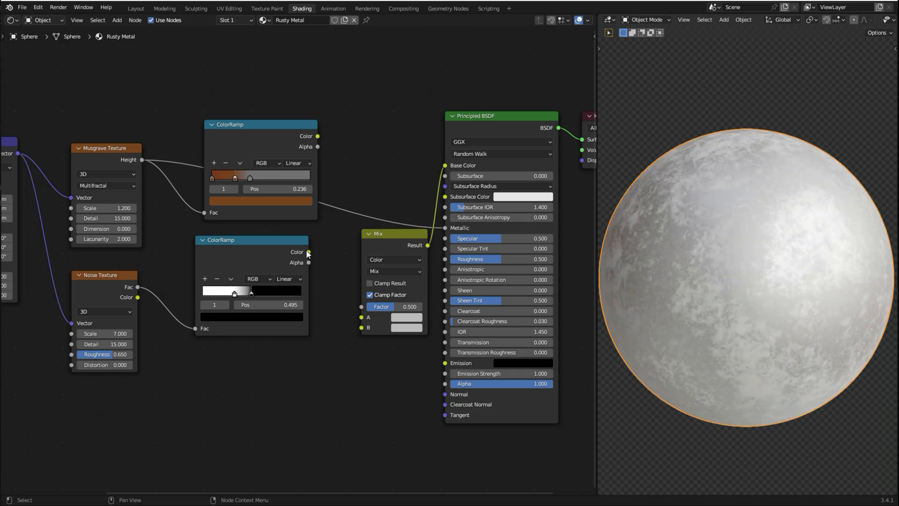
pyautogui.moveTo(309, 251)
pyautogui.mouseDown()
pyautogui.moveTo(327, 294)
pyautogui.moveTo(354, 308)
pyautogui.mouseUp()
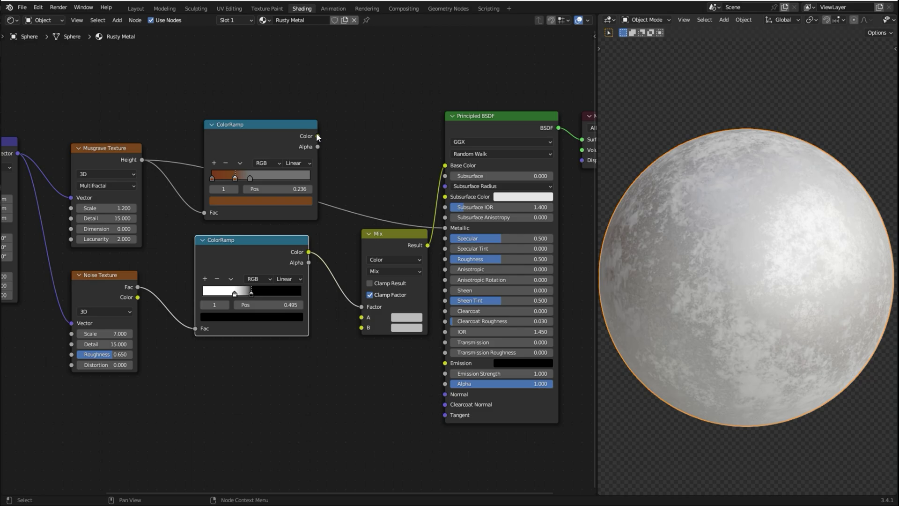
pyautogui.moveTo(317, 136); pyautogui.dragTo(361, 318)
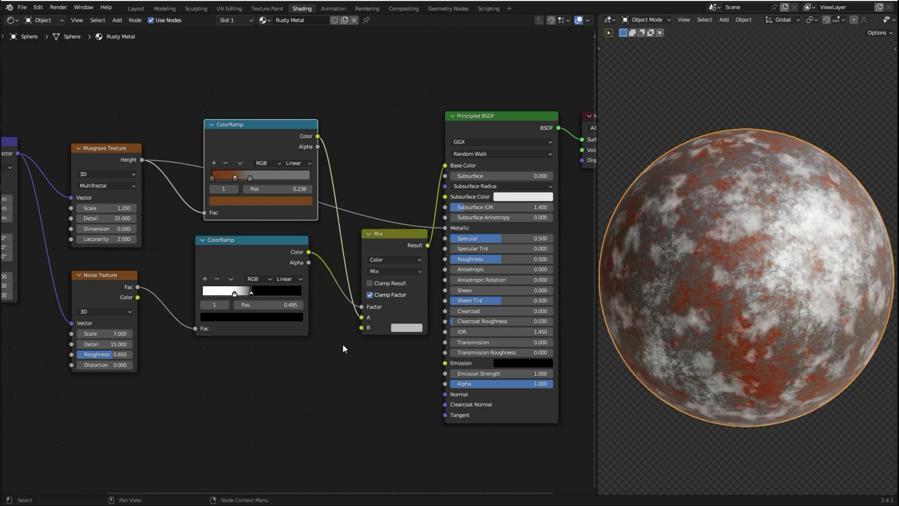
# Set the Mix node's B colour to 713726, brighten it to 83402C, and move the node higher.
pyautogui.click(406, 328)
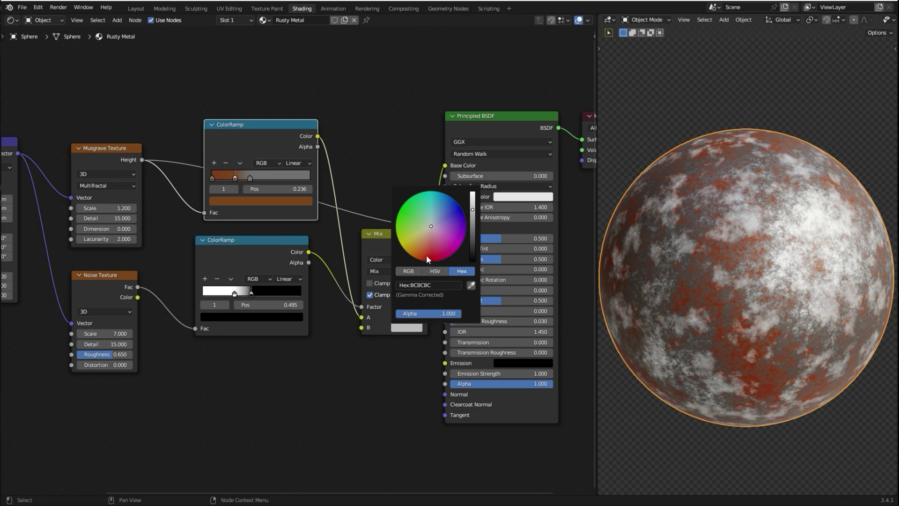
pyautogui.click(424, 284)
pyautogui.write('713726')
pyautogui.press('Return')
pyautogui.click(473, 228)
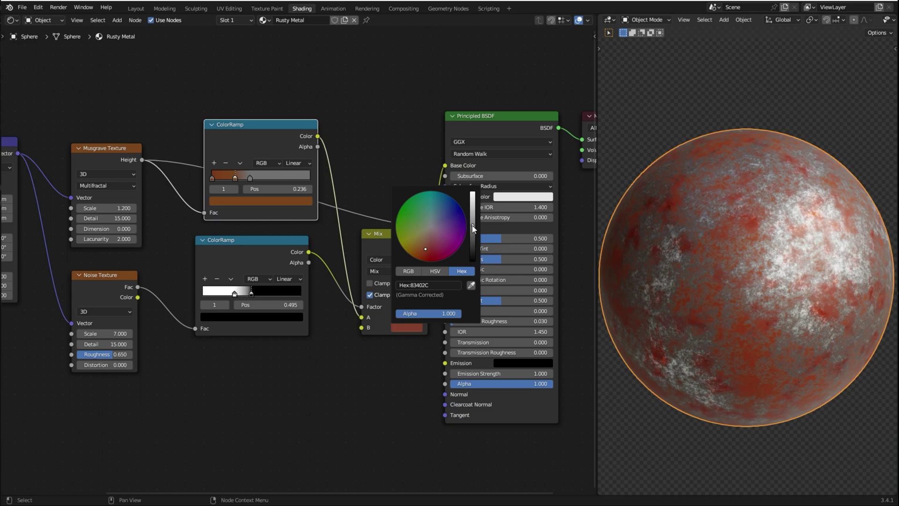
pyautogui.click(410, 327)
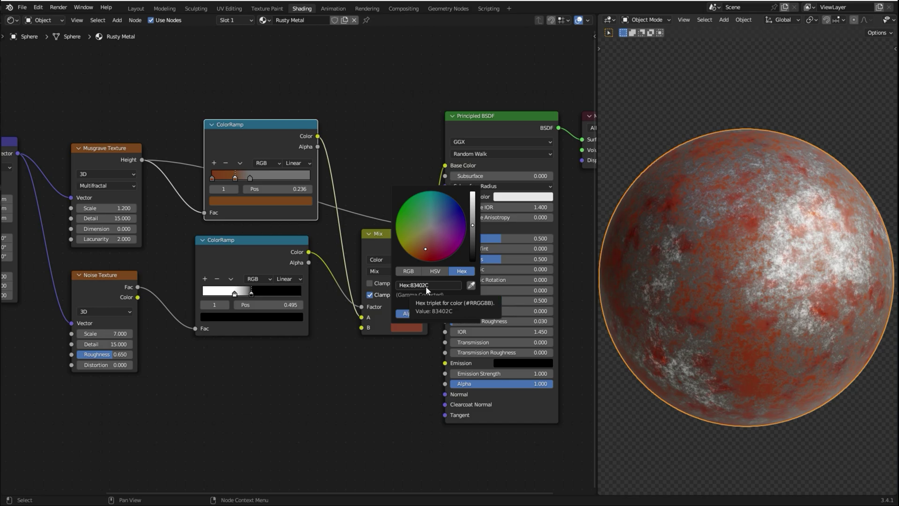
pyautogui.moveTo(375, 234); pyautogui.dragTo(366, 153)
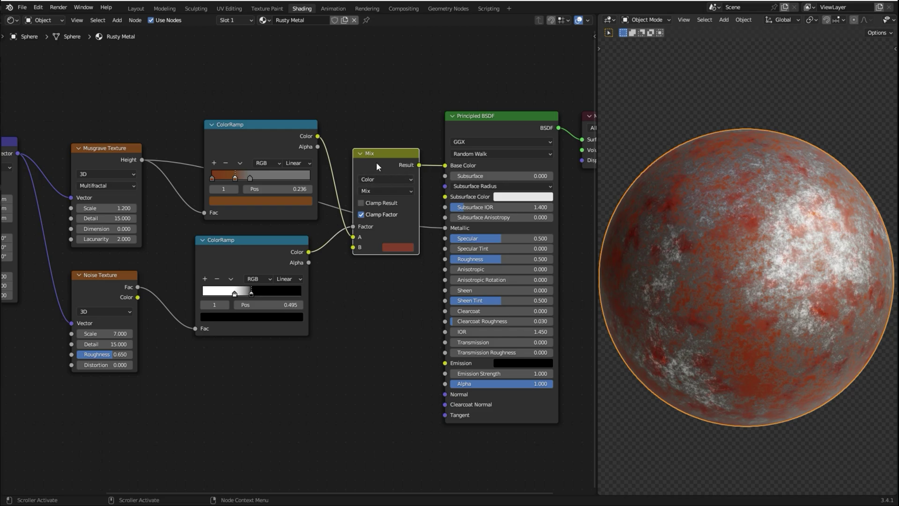
# Duplicate the Mix node, linking the noise mask to its Factor and the rust ramp to B.
pyautogui.press('shift')
pyautogui.hotkey('shift', 'd')
pyautogui.click(377, 279)
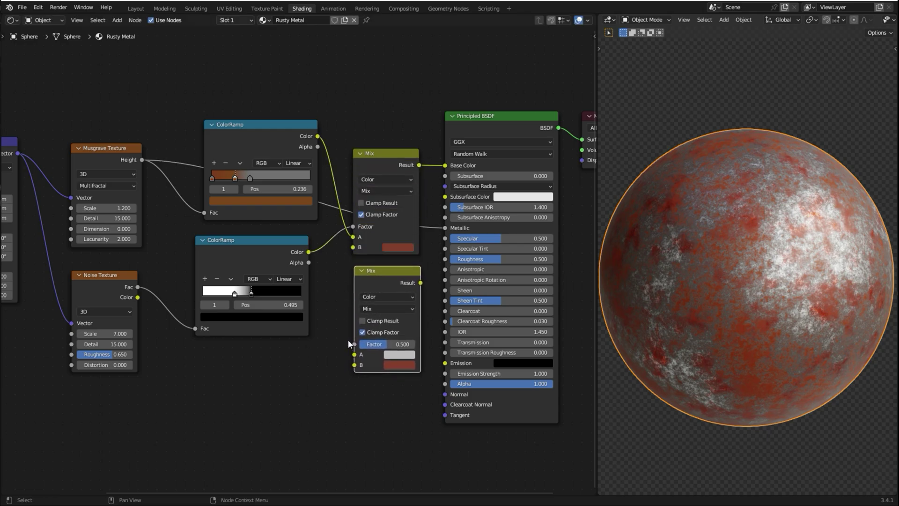
pyautogui.moveTo(309, 252); pyautogui.dragTo(353, 345)
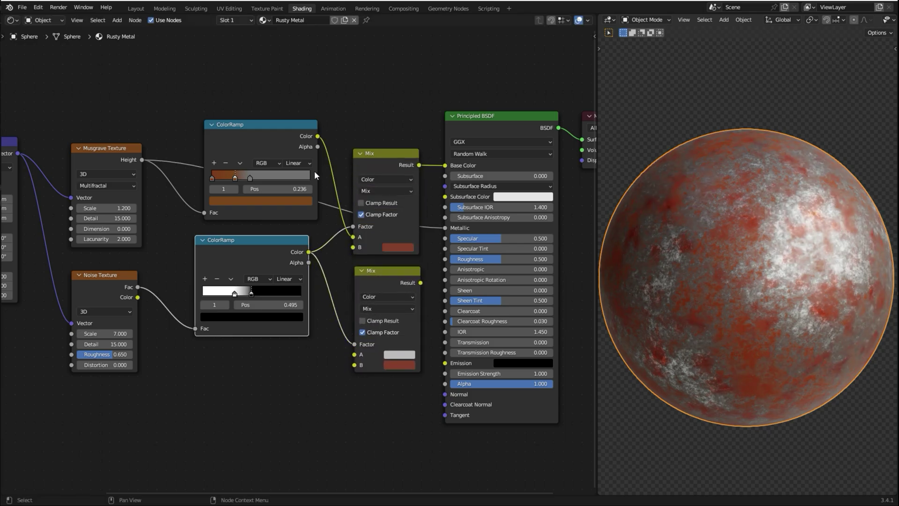
pyautogui.moveTo(317, 137); pyautogui.dragTo(353, 365)
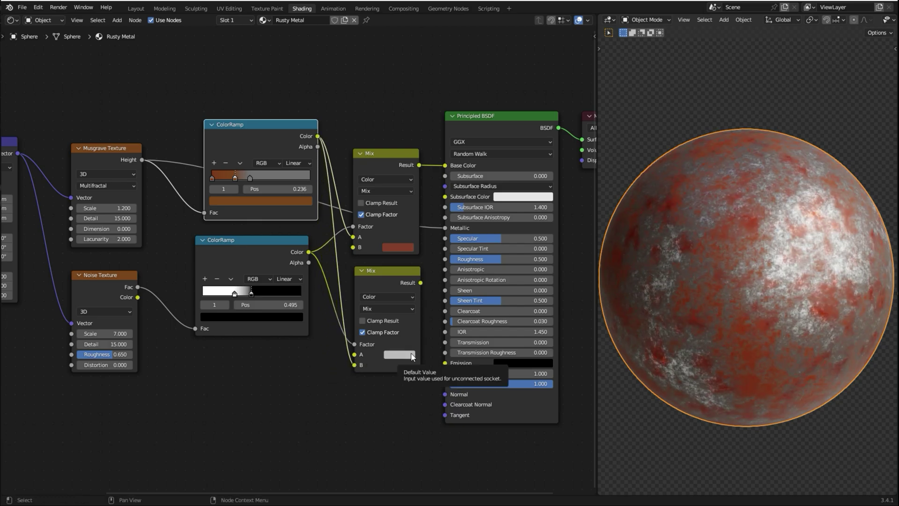
pyautogui.keyDown('ctrl'); pyautogui.keyDown('shift'); pyautogui.click(380, 282); pyautogui.keyUp('shift'); pyautogui.keyUp('ctrl')
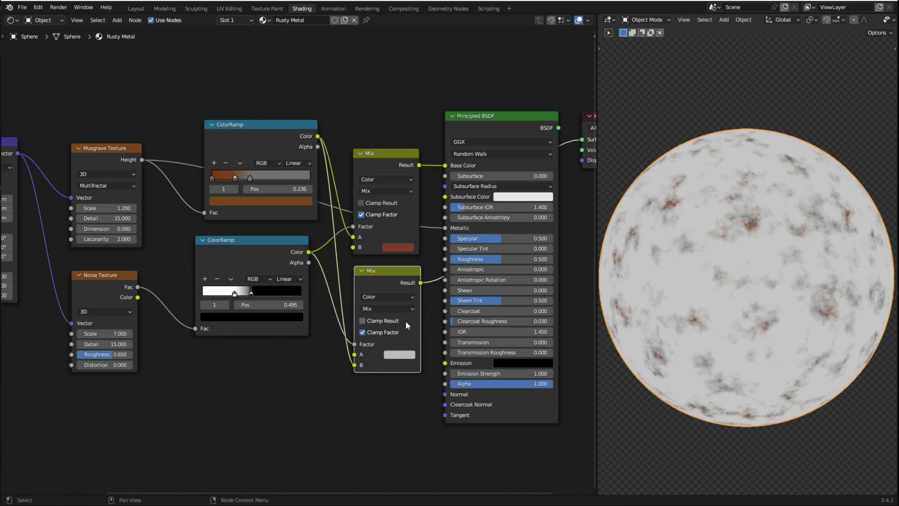
# Darken the copy's A colour to 353535 and drive Roughness with its result.
pyautogui.click(399, 354)
pyautogui.moveTo(465, 237); pyautogui.dragTo(466, 273)
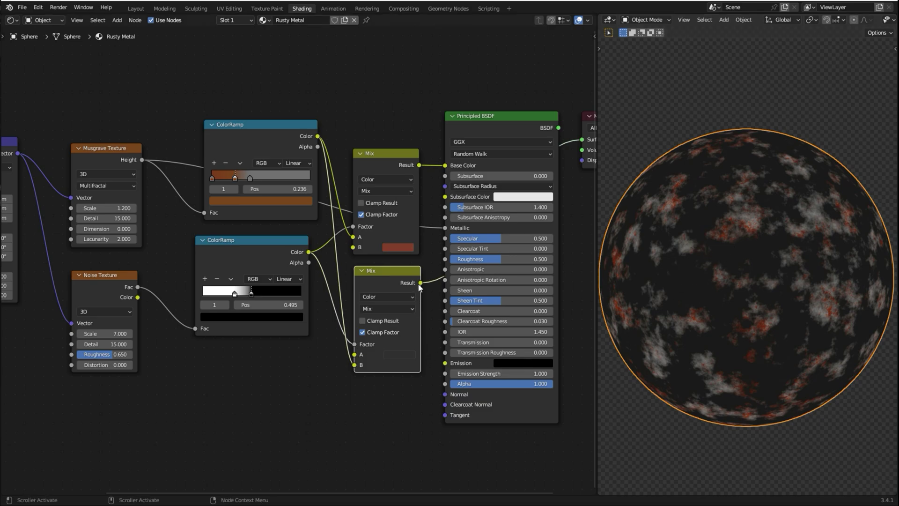
pyautogui.moveTo(421, 283); pyautogui.dragTo(466, 258)
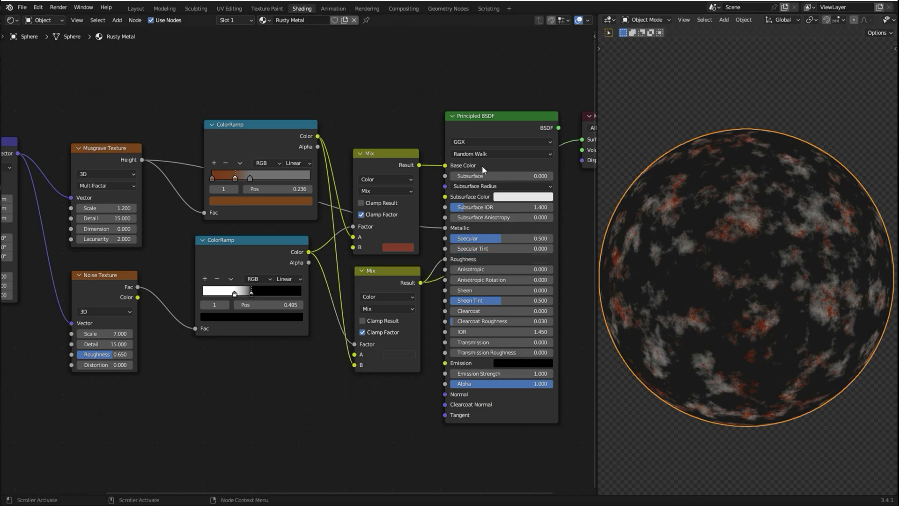
pyautogui.click(496, 126)
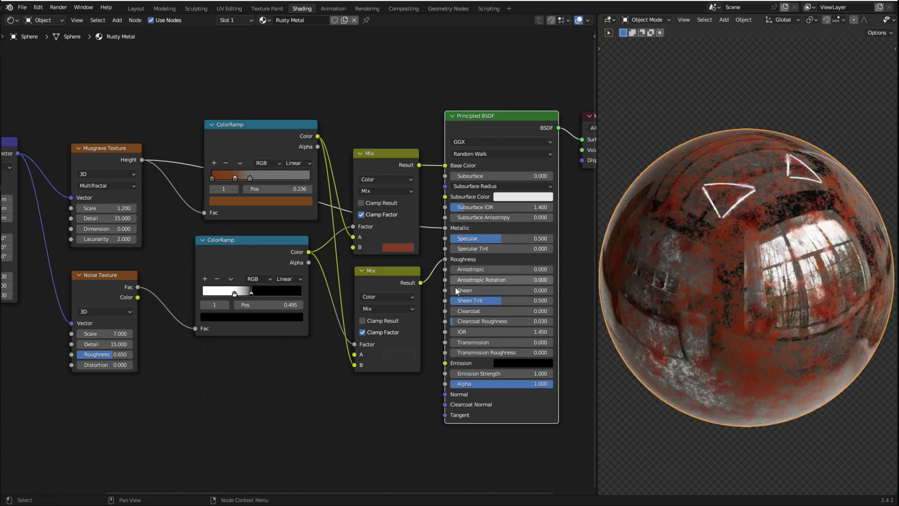
# Lighten the roughness grey from 6E6E6E to a brighter mid grey, then select both Mix nodes.
pyautogui.click(407, 354)
pyautogui.moveTo(465, 271); pyautogui.dragTo(466, 249)
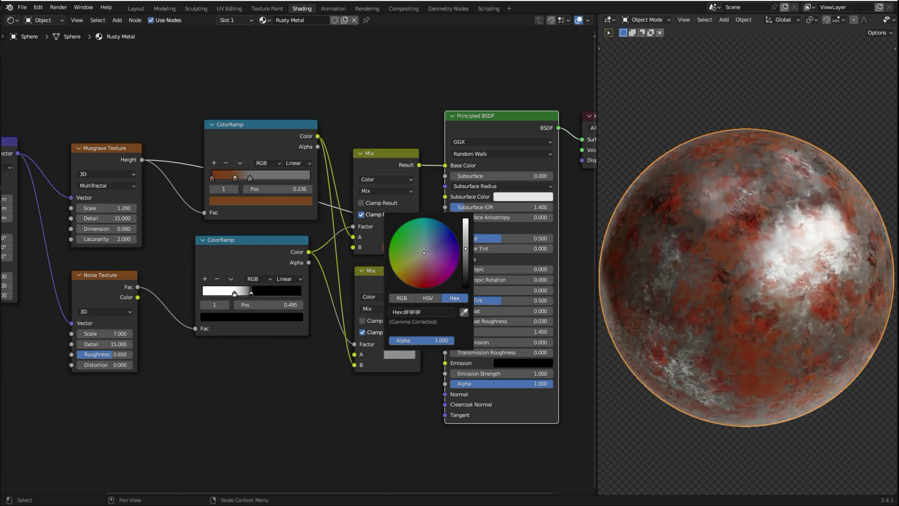
pyautogui.click(402, 359)
pyautogui.moveTo(466, 249); pyautogui.dragTo(465, 243)
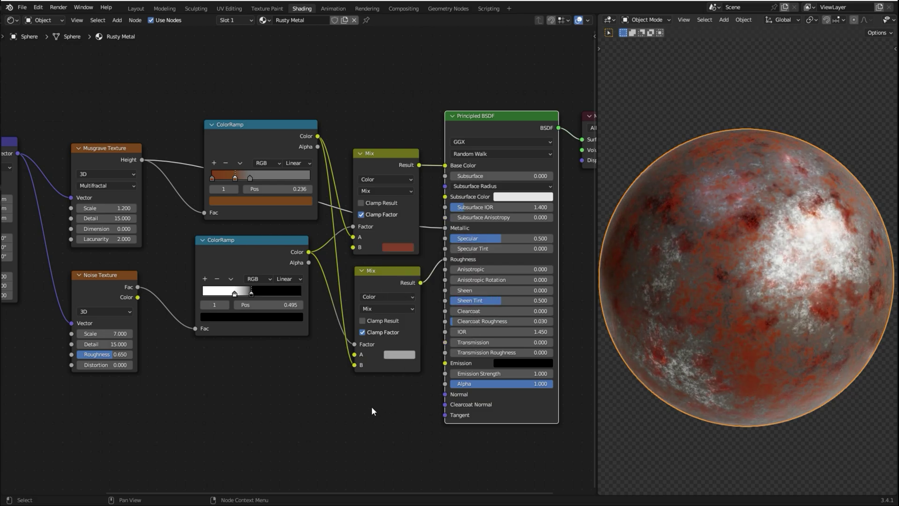
pyautogui.scroll(-2, 372, 406)
pyautogui.moveTo(347, 146); pyautogui.dragTo(345, 381)
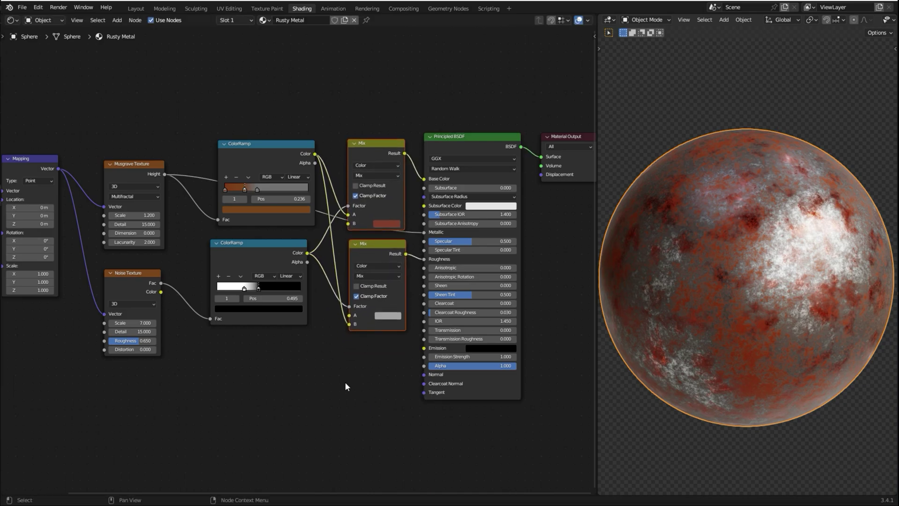
pyautogui.hscroll(-1, 294, 355)
# Add an inverted Bump node at Strength 0.192 into the shader's Normal, with the lower ramp's colour as Height.
pyautogui.hotkey('shift', 'a')
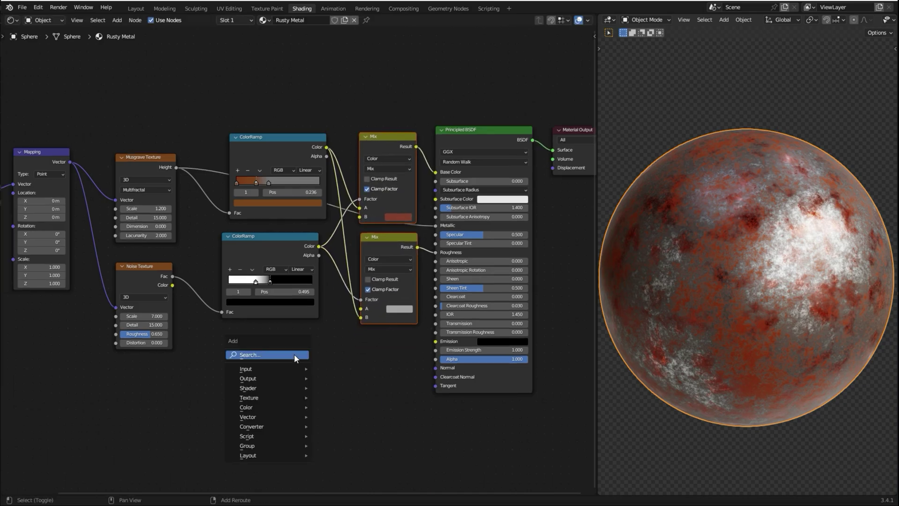
pyautogui.click(294, 354)
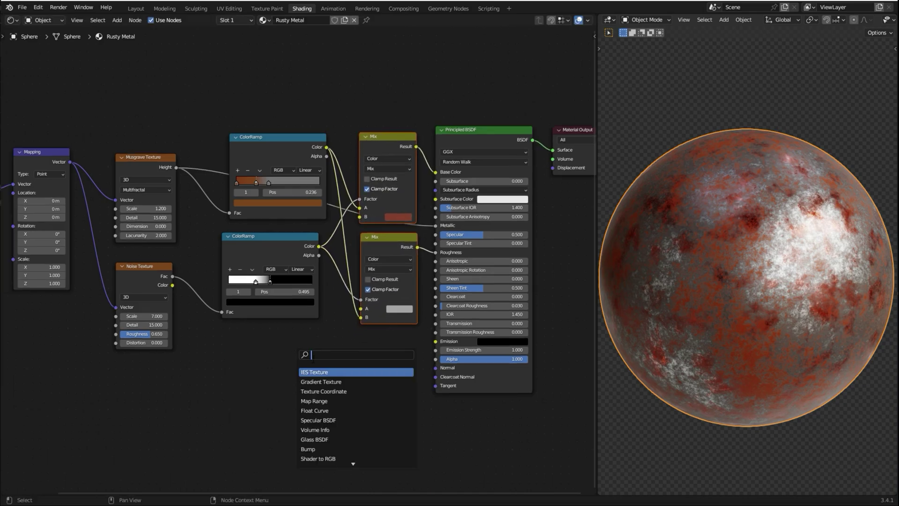
pyautogui.write('bum')
pyautogui.click(337, 371)
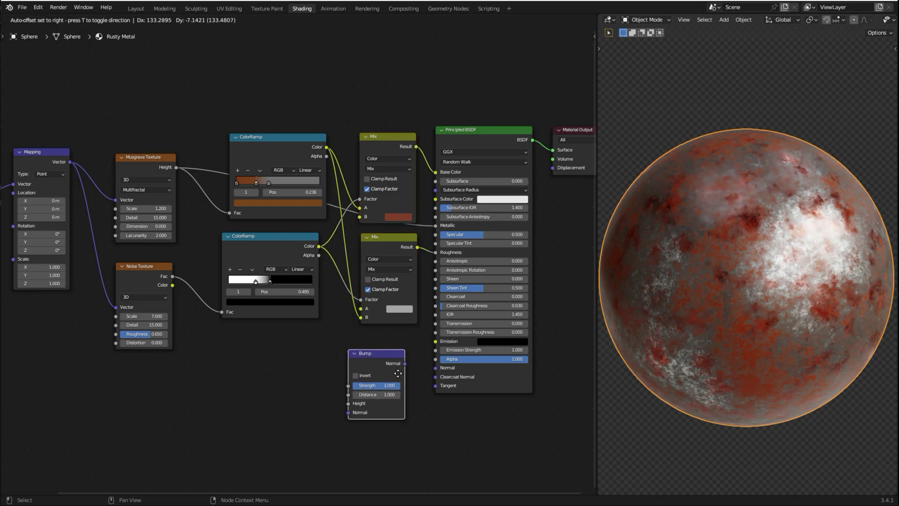
pyautogui.click(408, 362)
pyautogui.moveTo(411, 355); pyautogui.dragTo(439, 369)
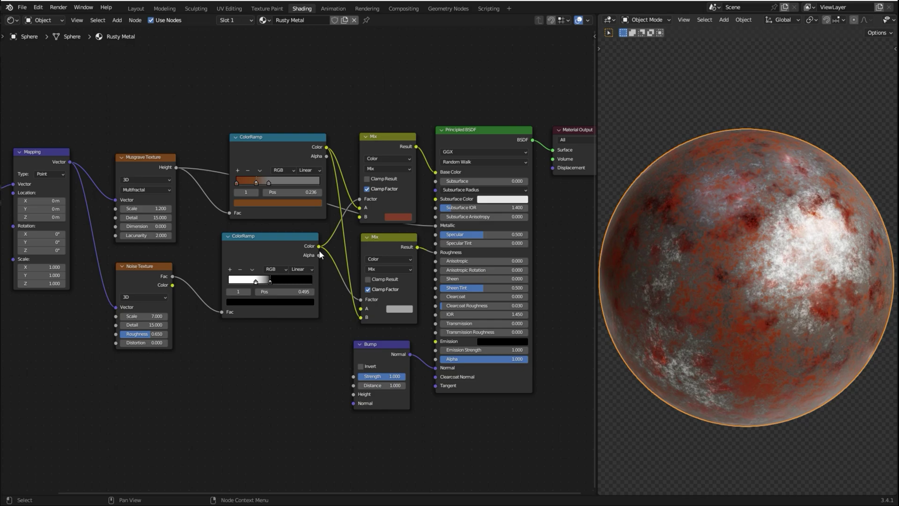
pyautogui.moveTo(319, 248); pyautogui.dragTo(357, 395)
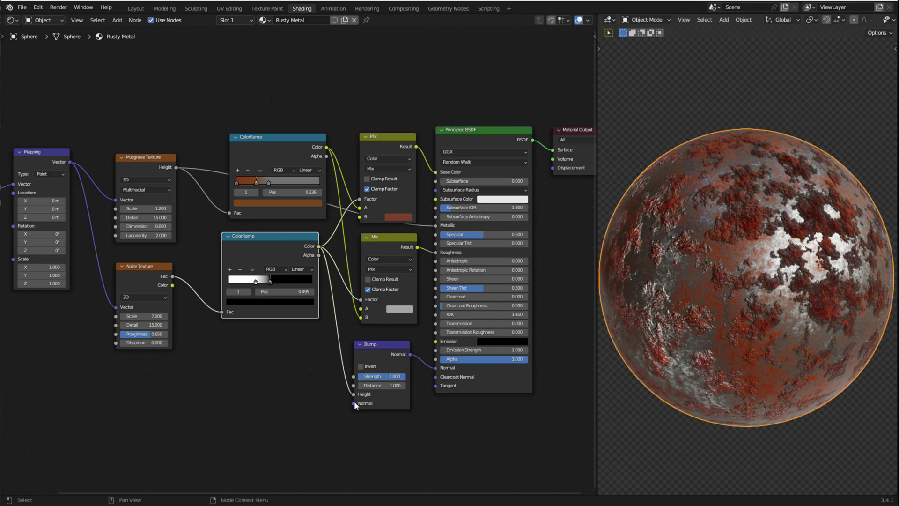
pyautogui.click(362, 366)
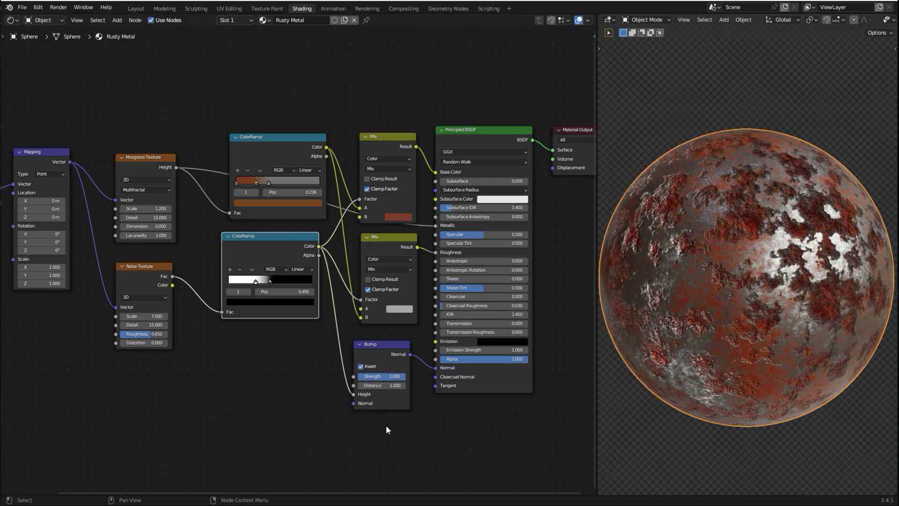
pyautogui.moveTo(394, 376); pyautogui.dragTo(357, 376)
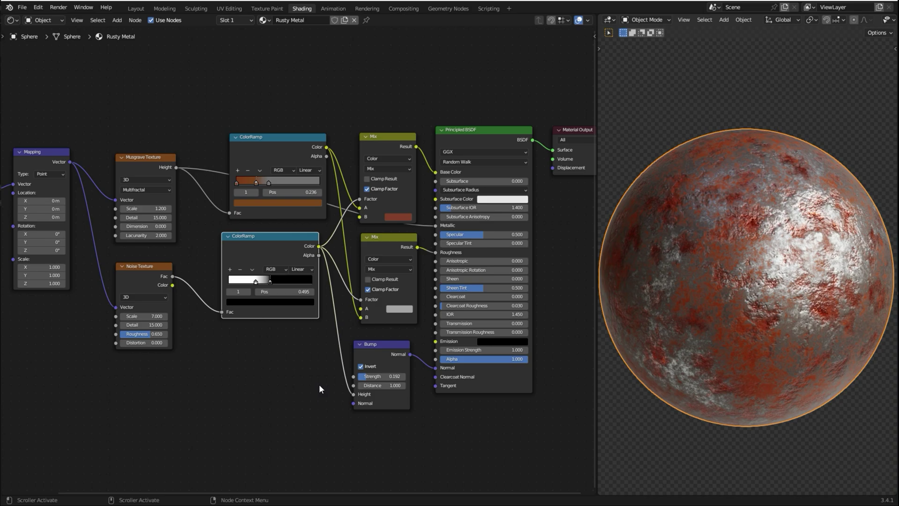
# Duplicate the Bump node and chain the copy into the first Bump's Normal.
pyautogui.click(367, 356)
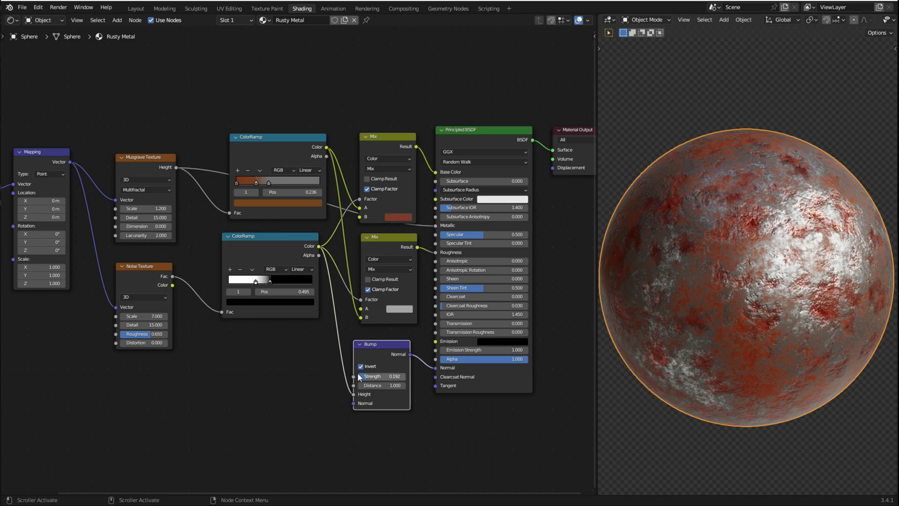
pyautogui.hotkey('shift', 'd')
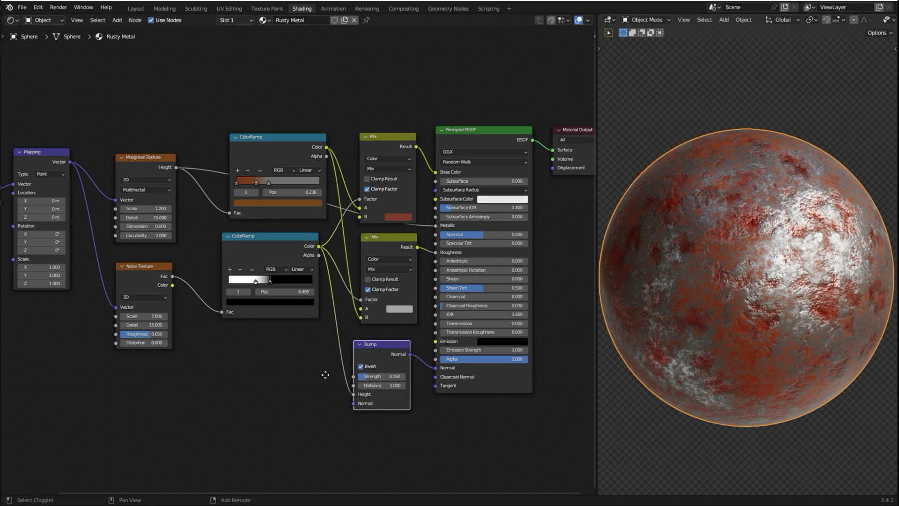
pyautogui.click(284, 376)
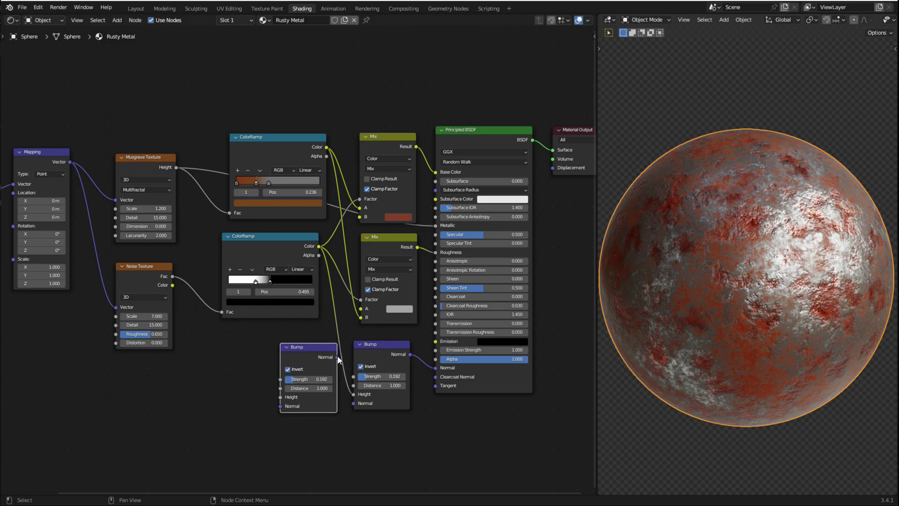
pyautogui.moveTo(338, 357); pyautogui.dragTo(350, 406)
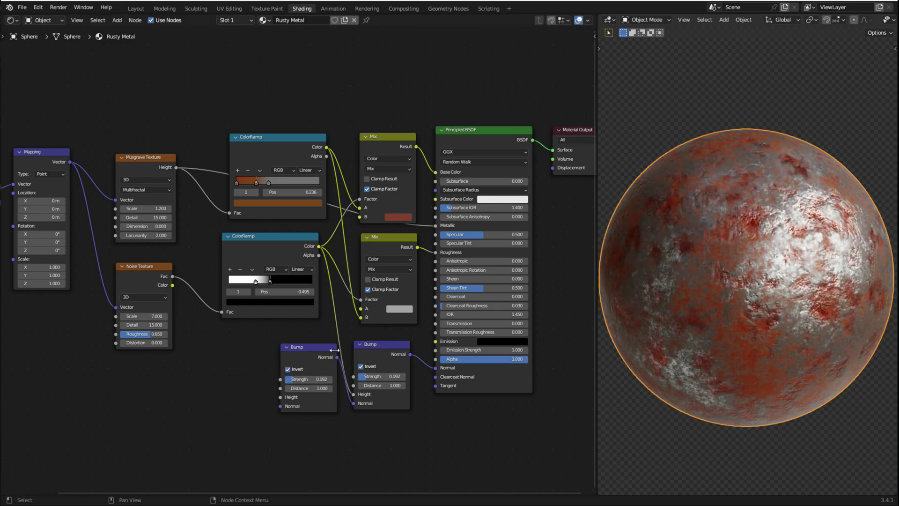
pyautogui.scroll(-1, 322, 350)
# Drive the second Bump's Height from the upper ramp's colour, non-inverted, at Strength 0.117.
pyautogui.moveTo(17, 107); pyautogui.dragTo(270, 336)
pyautogui.press('g')
pyautogui.click(301, 327)
pyautogui.moveTo(254, 164); pyautogui.dragTo(249, 385)
pyautogui.moveTo(282, 347); pyautogui.dragTo(309, 358)
pyautogui.scroll(1, 297, 394)
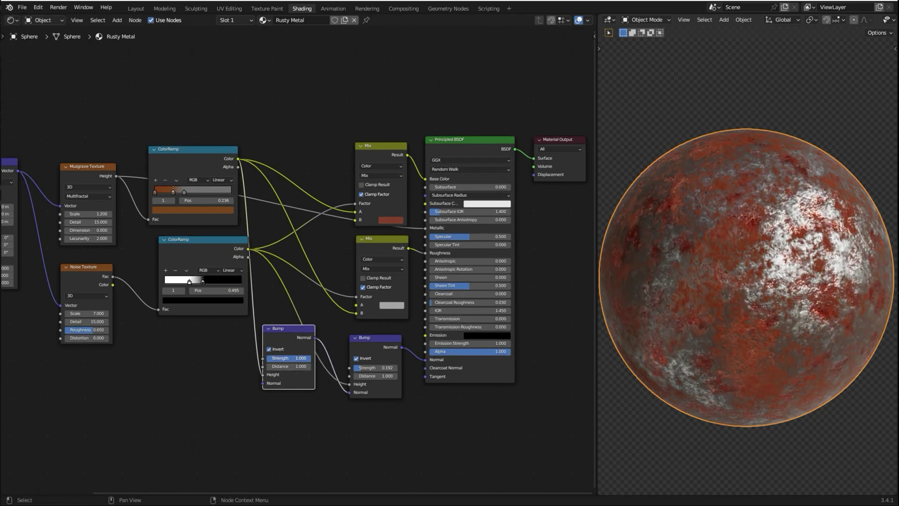
pyautogui.click(271, 350)
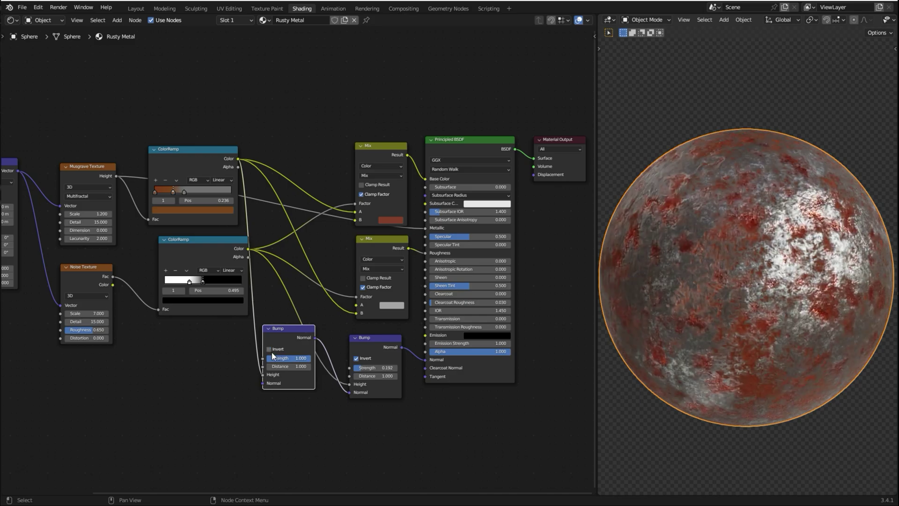
pyautogui.moveTo(293, 350); pyautogui.dragTo(270, 378)
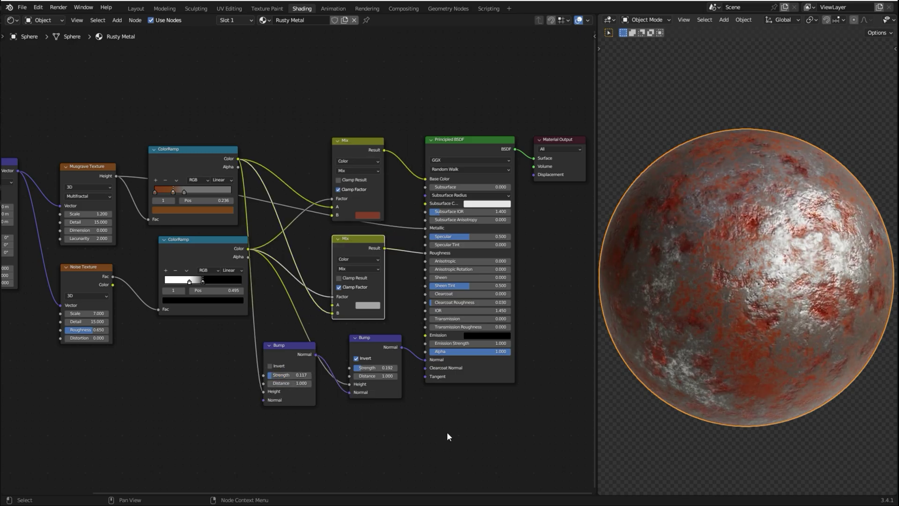
# Widen the 3D preview and set the bump strengths to 0.208 and 0.100.
pyautogui.scroll(5, 783, 271)
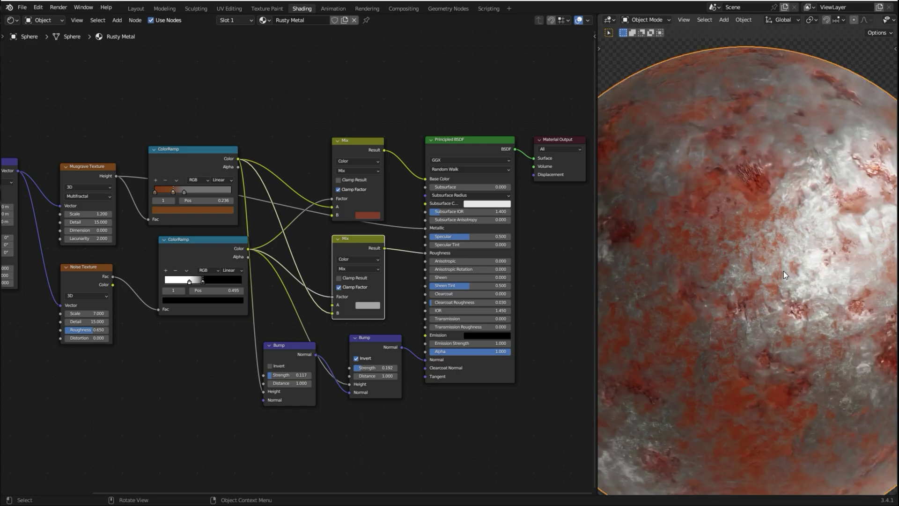
pyautogui.moveTo(789, 251)
pyautogui.mouseDown(button='middle')
pyautogui.moveTo(786, 230)
pyautogui.moveTo(788, 259)
pyautogui.mouseUp(button='middle')
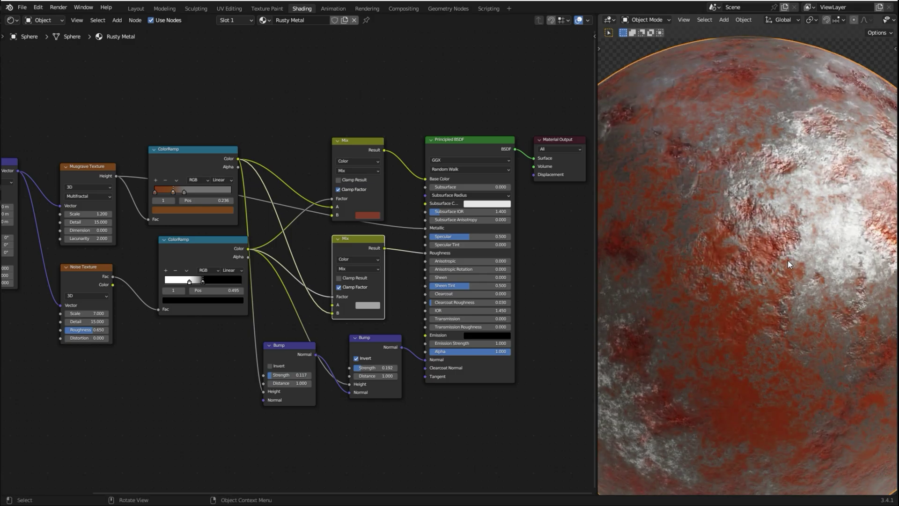
pyautogui.moveTo(598, 313); pyautogui.dragTo(495, 321)
pyautogui.hotkey('alt', 'a')
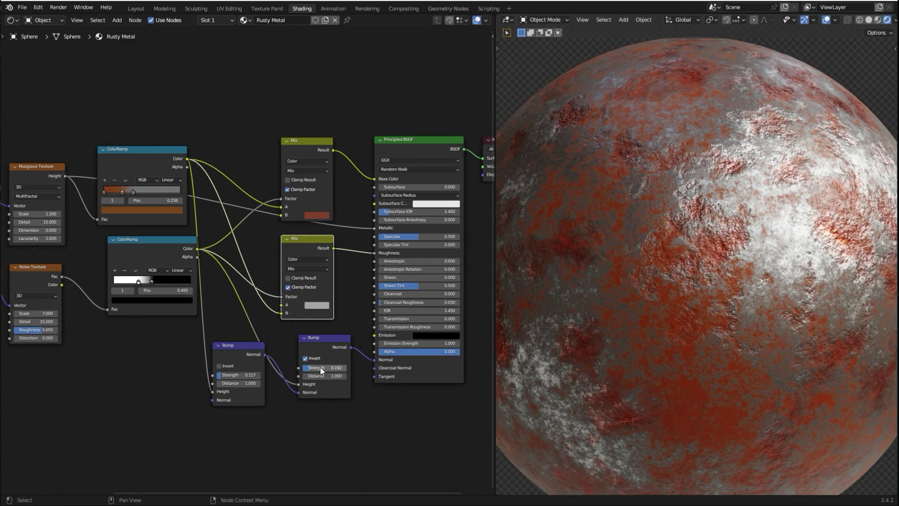
pyautogui.press('BackSpace')
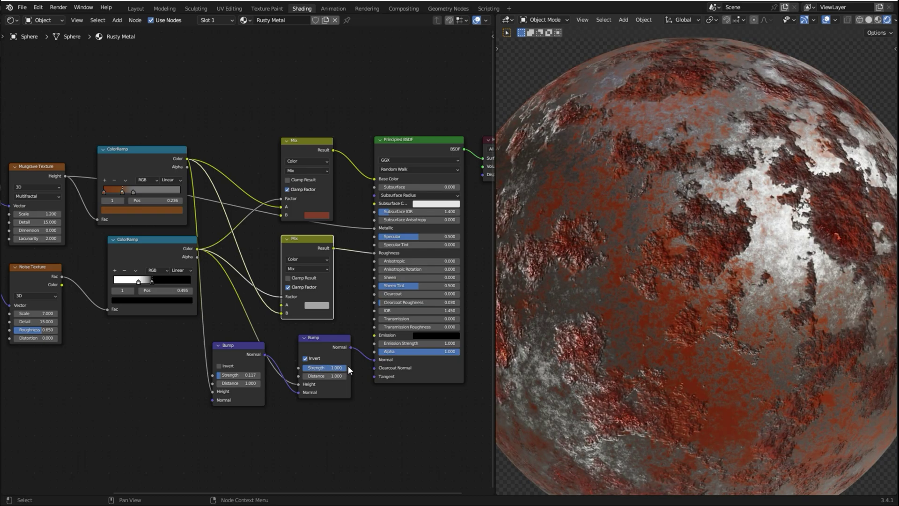
pyautogui.moveTo(329, 371); pyautogui.dragTo(304, 367)
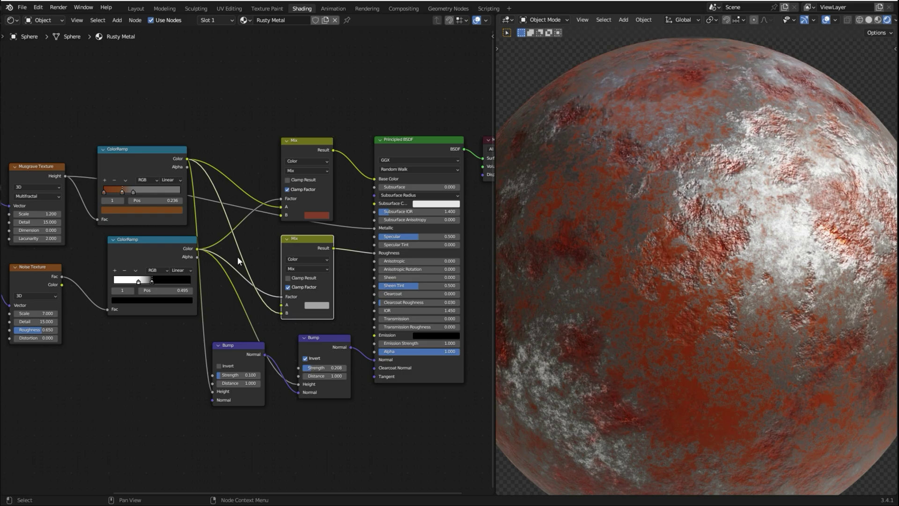
# Re-tone the upper ramp's third grey stop, then move the ramp stops to 0.382 and 0.482.
pyautogui.click(133, 192)
pyautogui.click(136, 209)
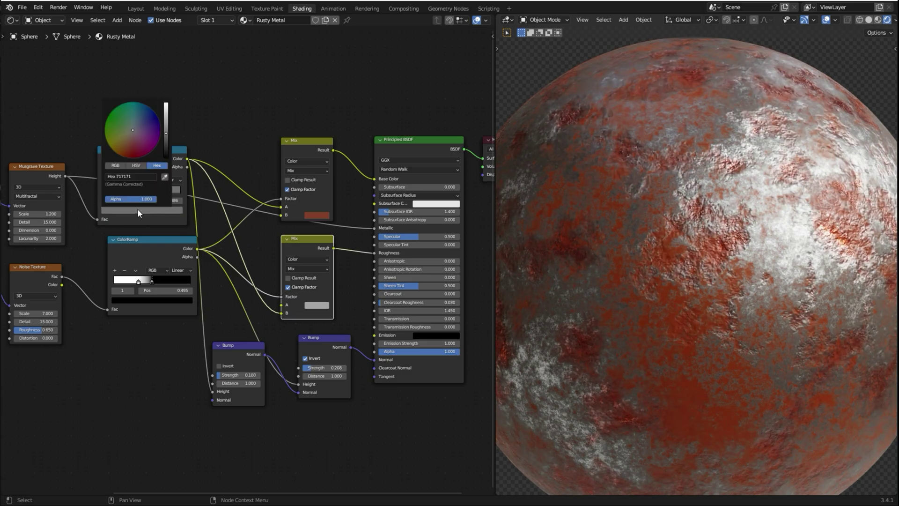
pyautogui.click(166, 149)
pyautogui.moveTo(166, 149); pyautogui.dragTo(166, 142)
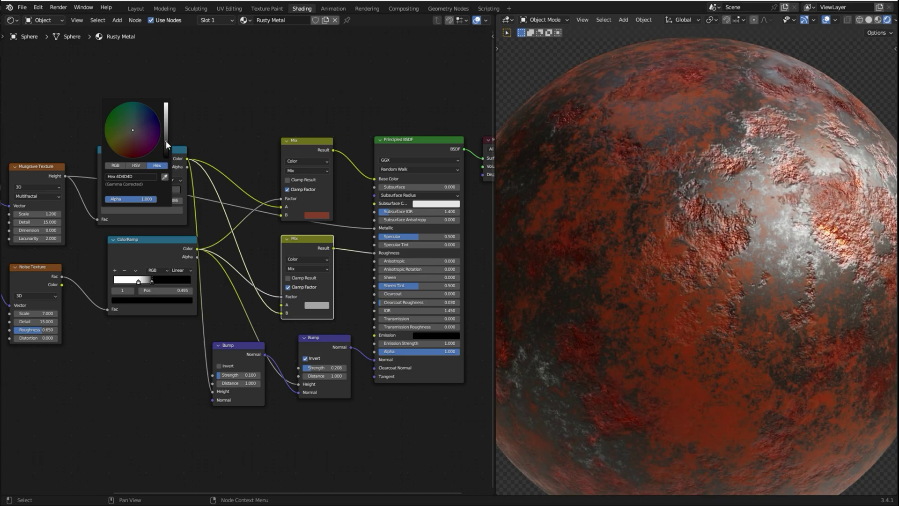
pyautogui.click(167, 131)
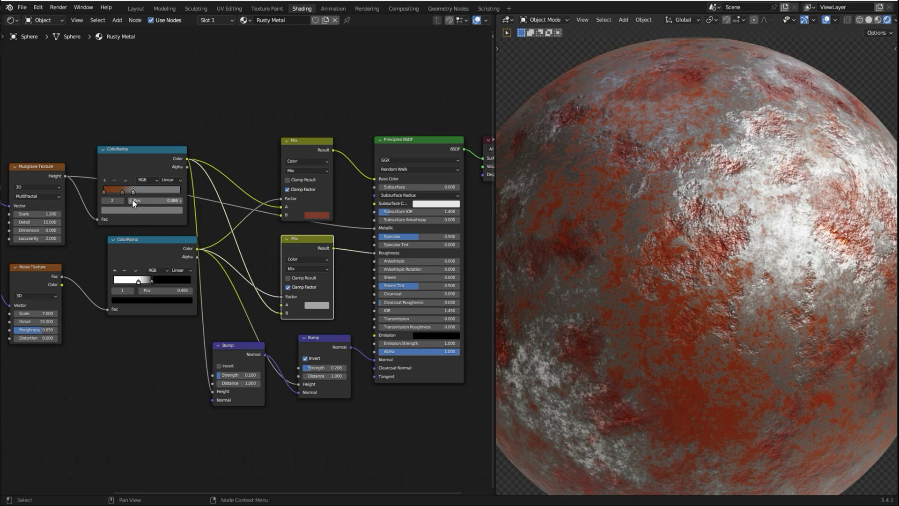
pyautogui.moveTo(134, 191)
pyautogui.mouseDown()
pyautogui.moveTo(159, 194)
pyautogui.moveTo(130, 198)
pyautogui.mouseUp()
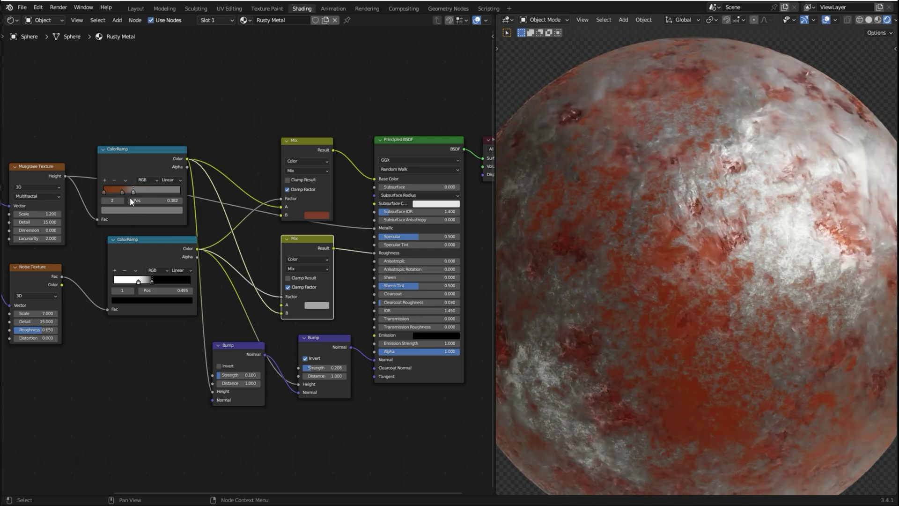
pyautogui.moveTo(151, 280)
pyautogui.mouseDown()
pyautogui.moveTo(162, 282)
pyautogui.moveTo(149, 286)
pyautogui.mouseUp()
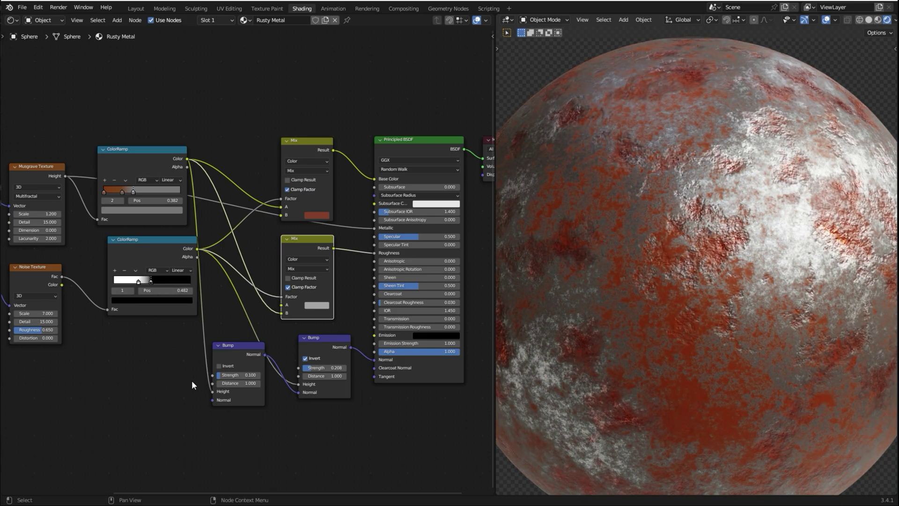